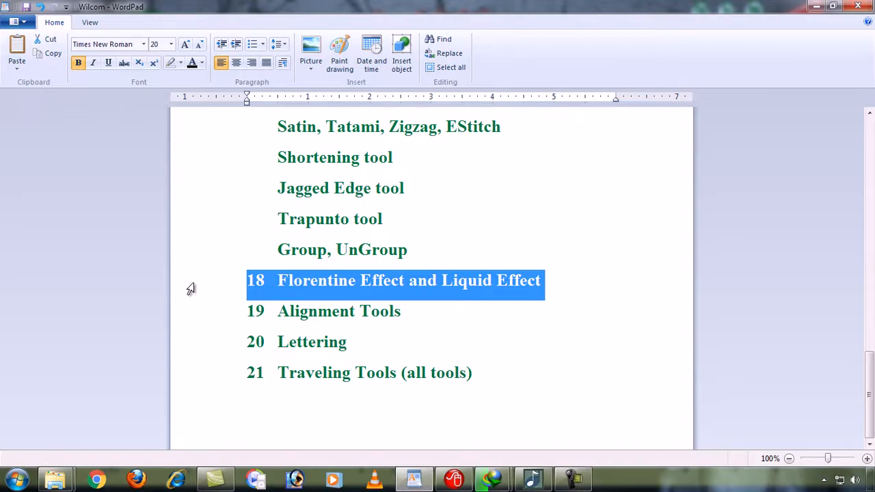
Minimize the WordPad lesson outline so the desktop shows
click(413, 480)
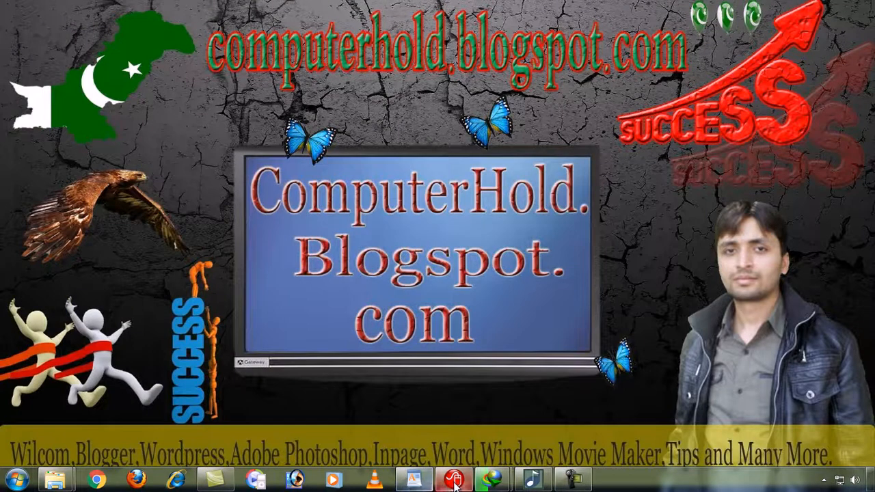
Copy the green leaf right, then copy both leaves down into a two-by-two grid, zoomed to fit
click(455, 480)
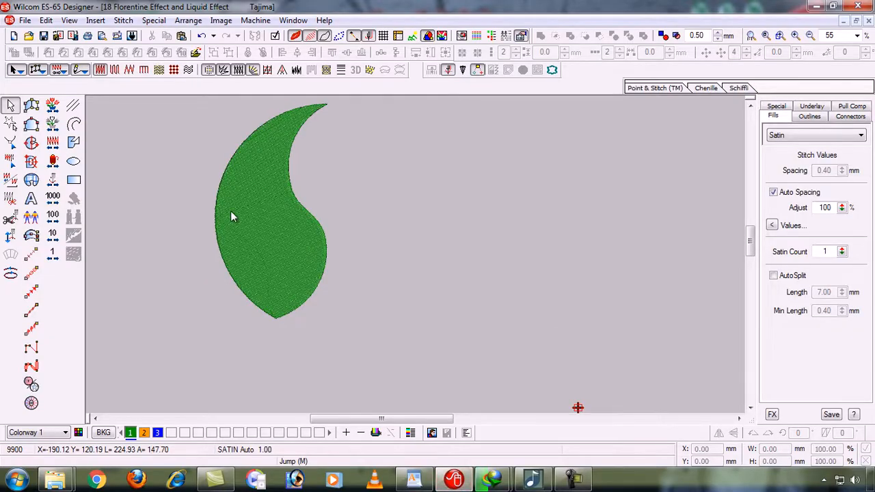
click(254, 251)
drag(266, 250, 596, 243)
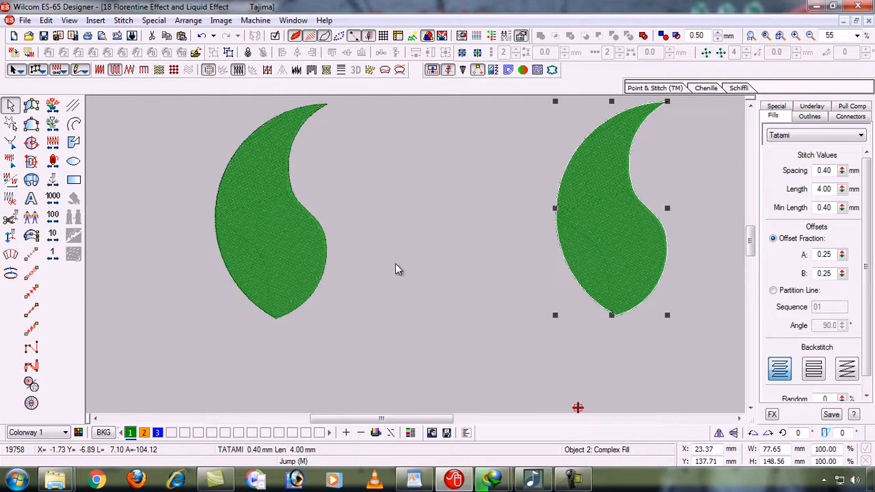
drag(294, 254, 364, 356)
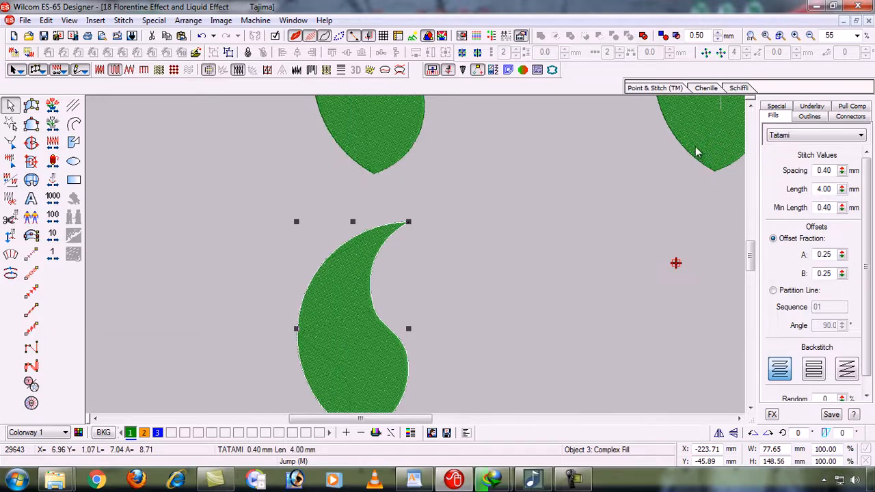
drag(698, 149, 550, 332)
key(0)
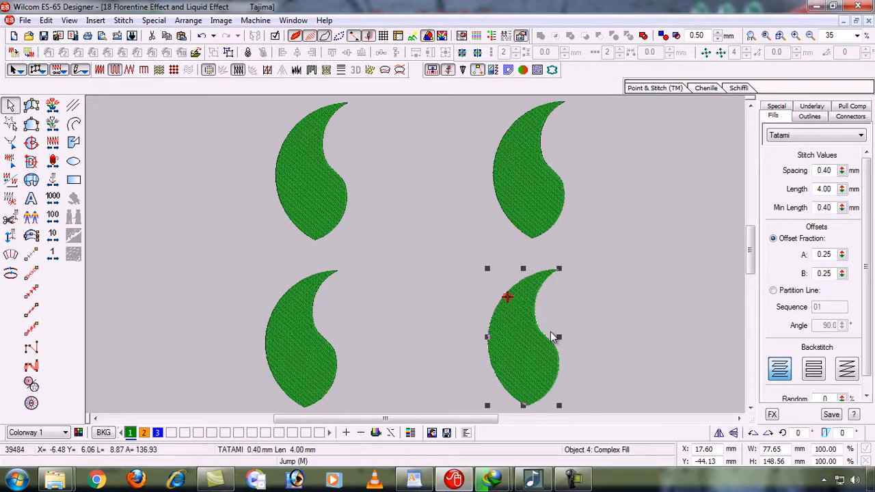
click(216, 197)
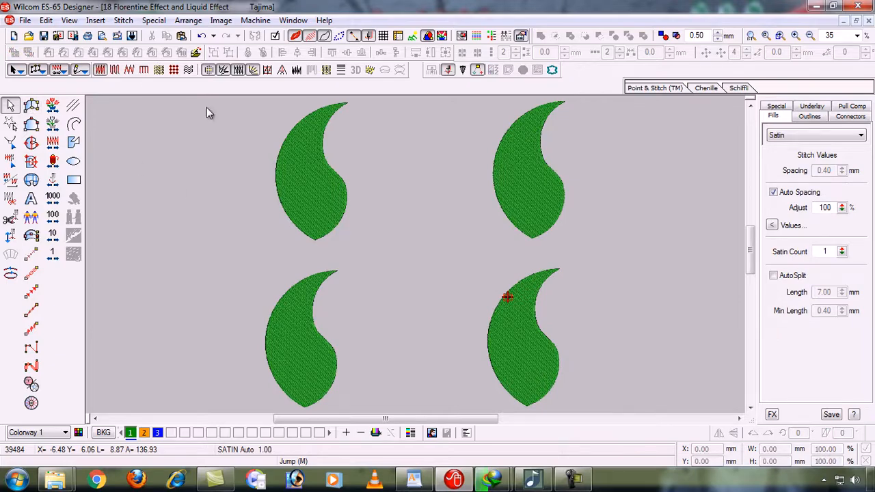
Zoom in on the top-left leaf and recolour it with blue thread 3
click(320, 179)
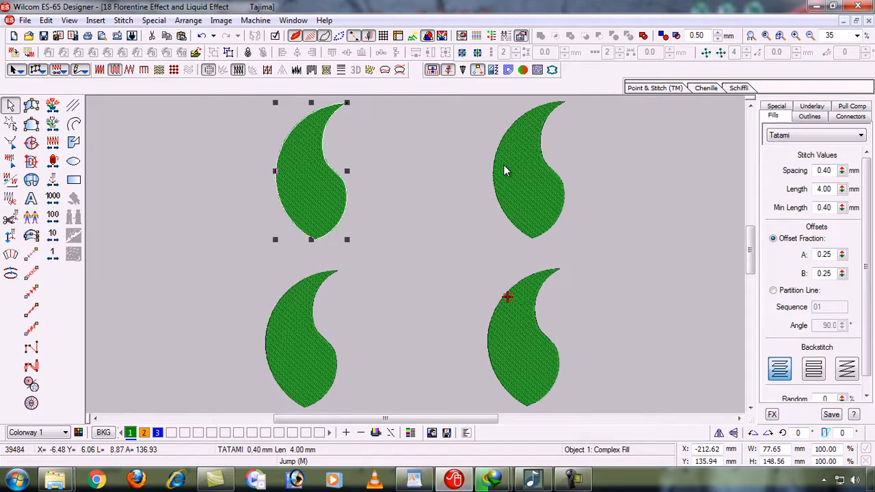
key(b)
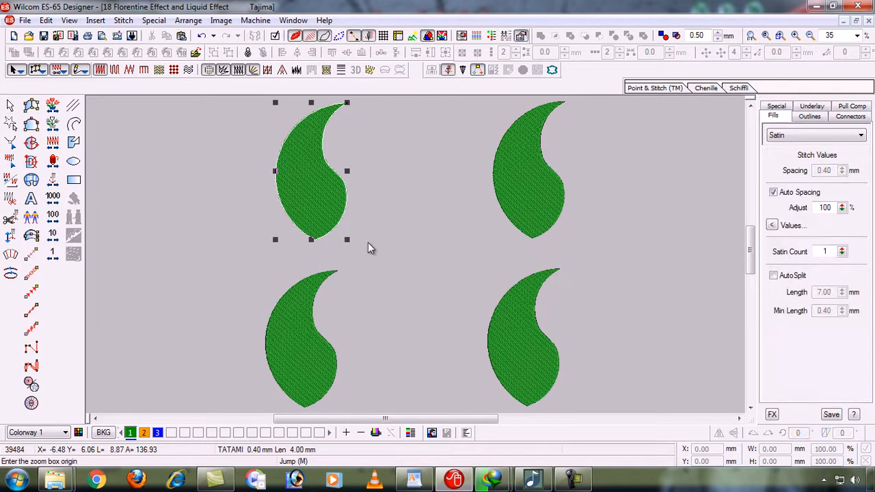
drag(365, 249, 339, 165)
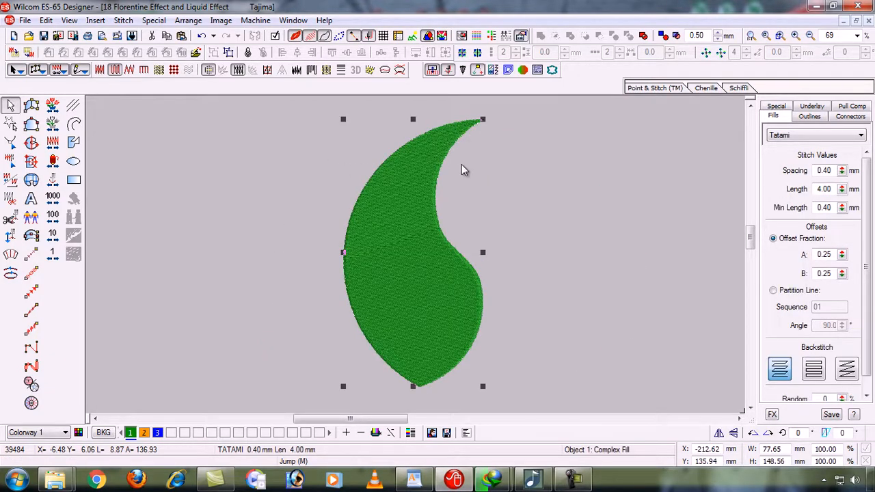
click(561, 197)
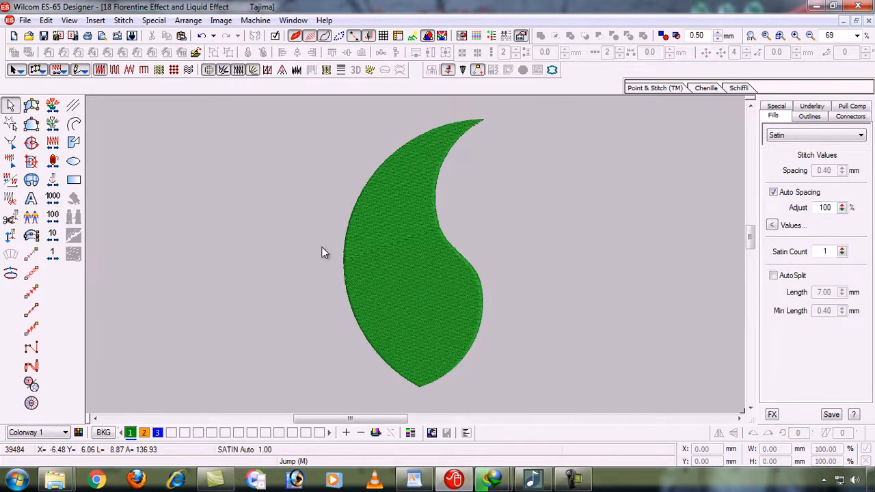
click(373, 288)
click(144, 433)
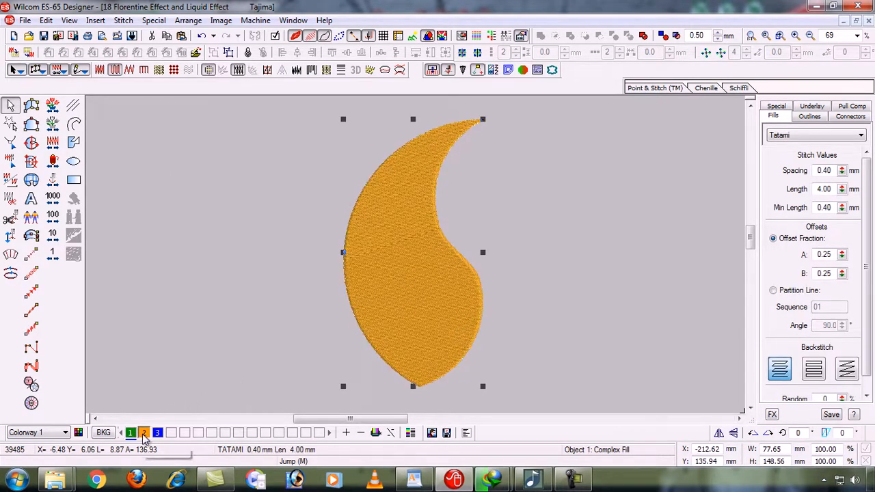
click(158, 433)
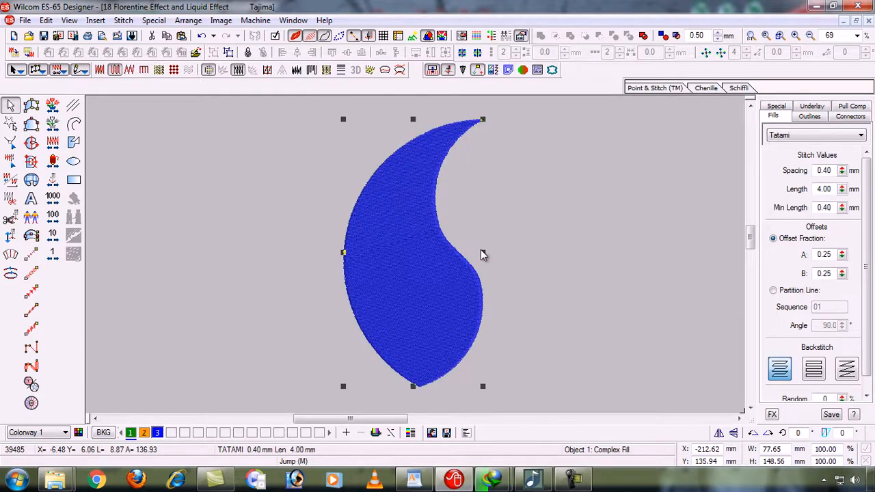
click(325, 206)
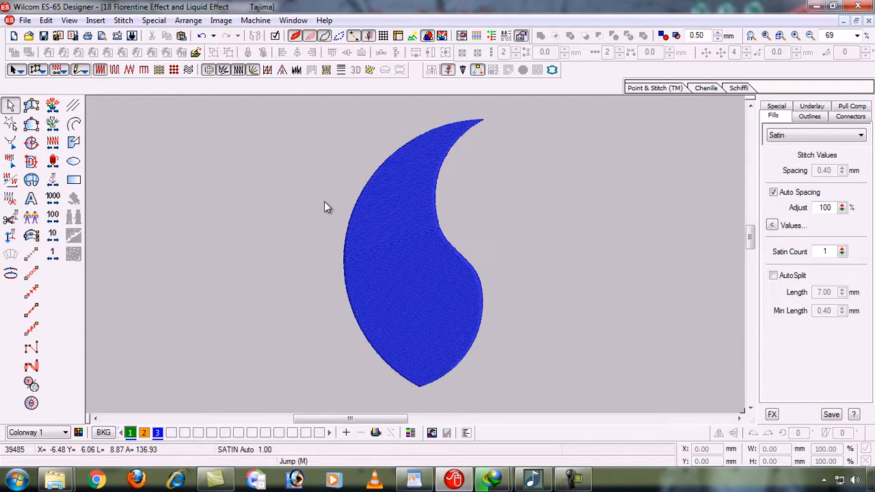
Apply Florentine Effect to the blue leaf, zoom in, and undo/redo to compare
click(408, 277)
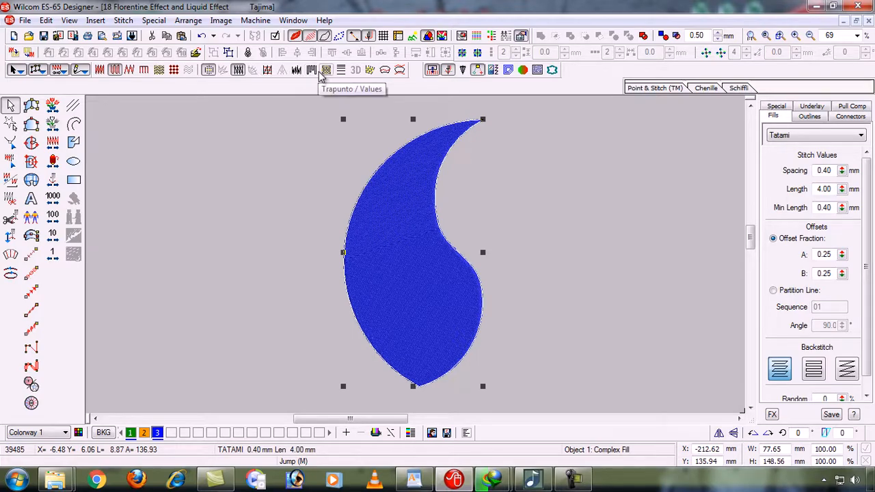
click(384, 70)
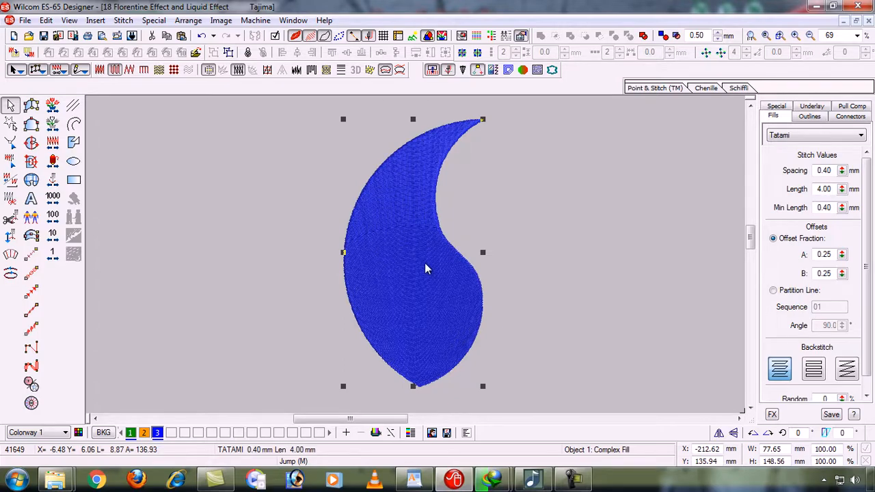
key(b)
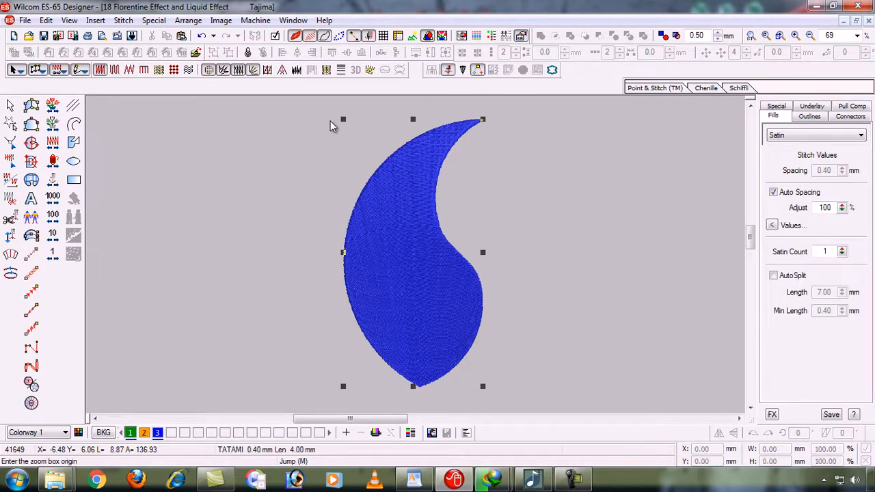
drag(330, 121, 482, 340)
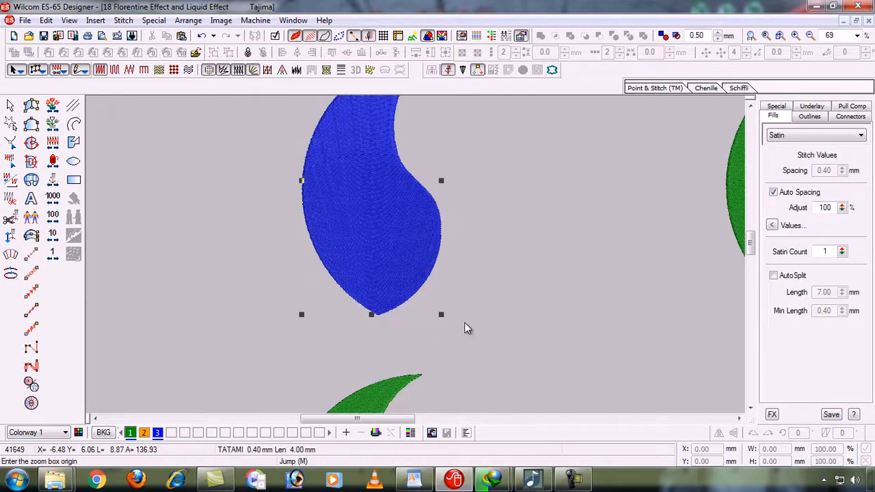
click(464, 315)
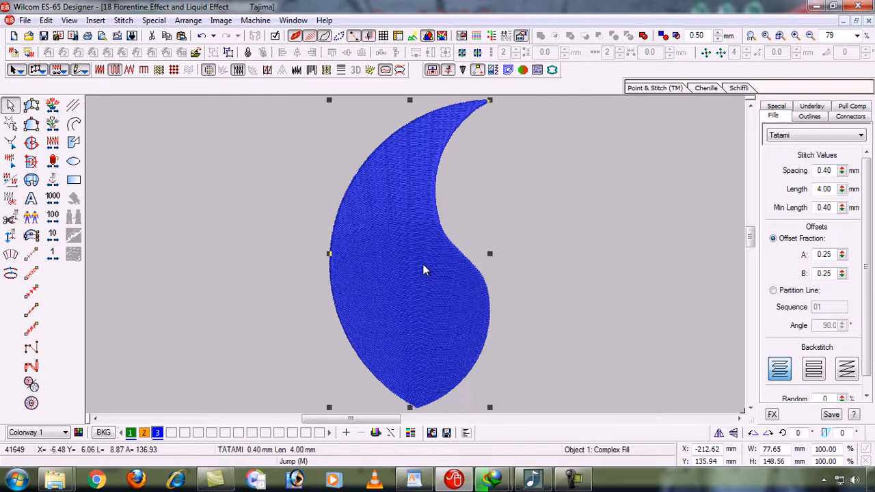
key(ctrl+z)
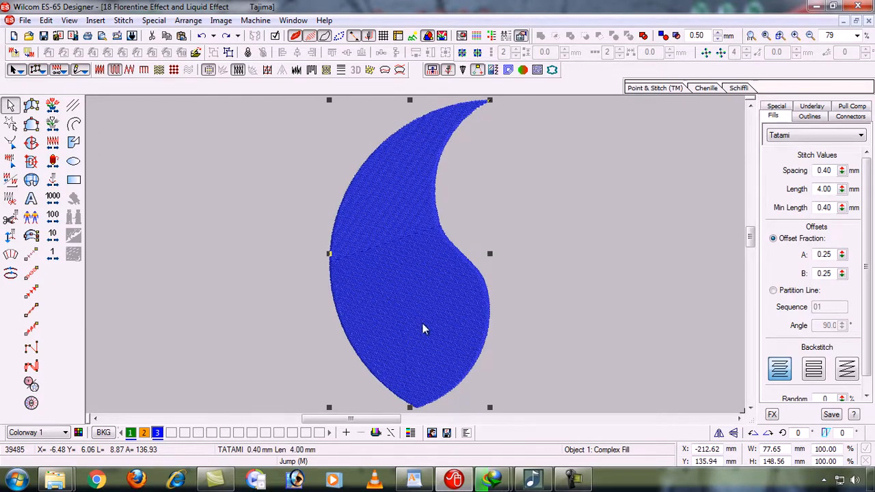
key(ctrl+y)
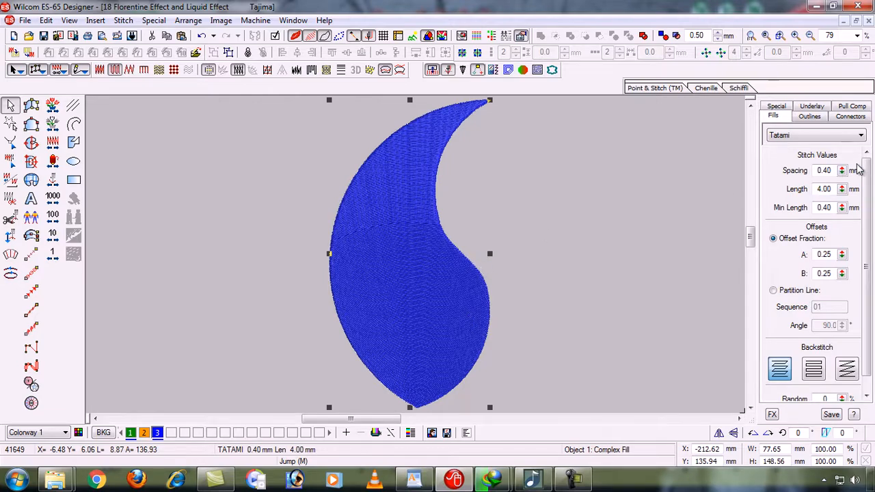
Set the blue leaf's tatami stitch spacing to 0.85 mm
click(828, 170)
key(BackSpace)
key(BackSpace)
text(85)
key(Return)
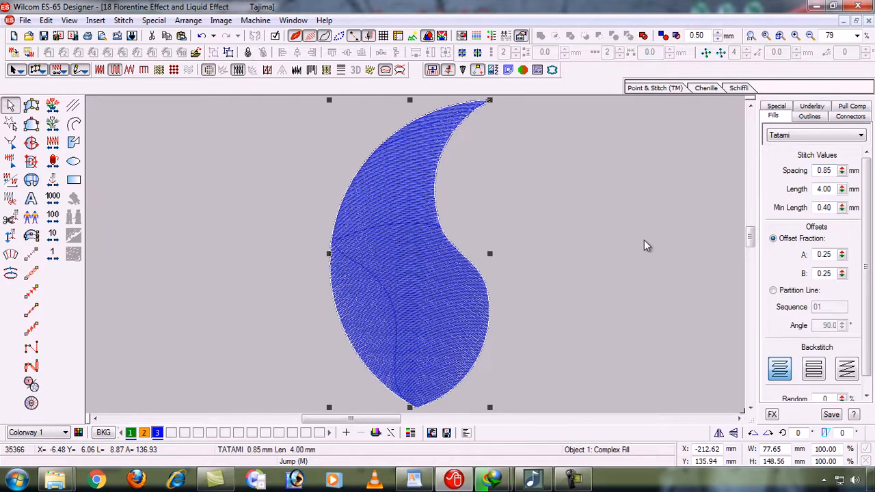
click(600, 285)
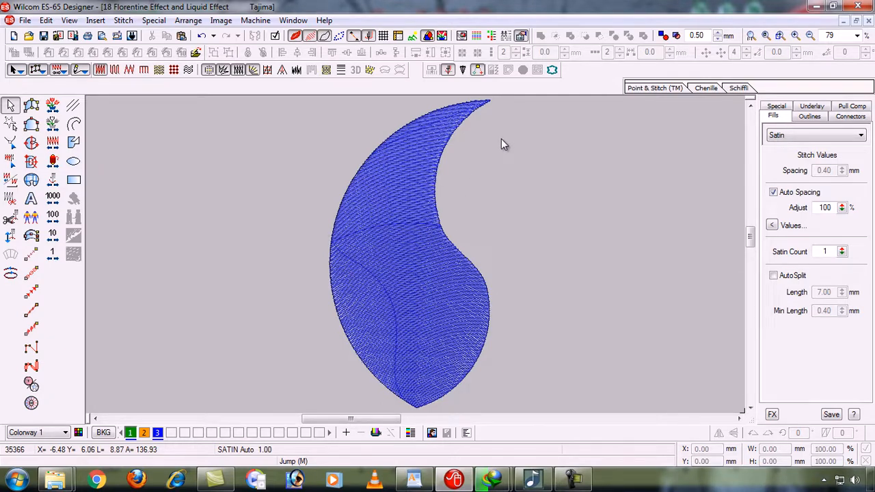
Apply Trapunto to the blue leaf and zoom out to fit all four leaves
click(424, 229)
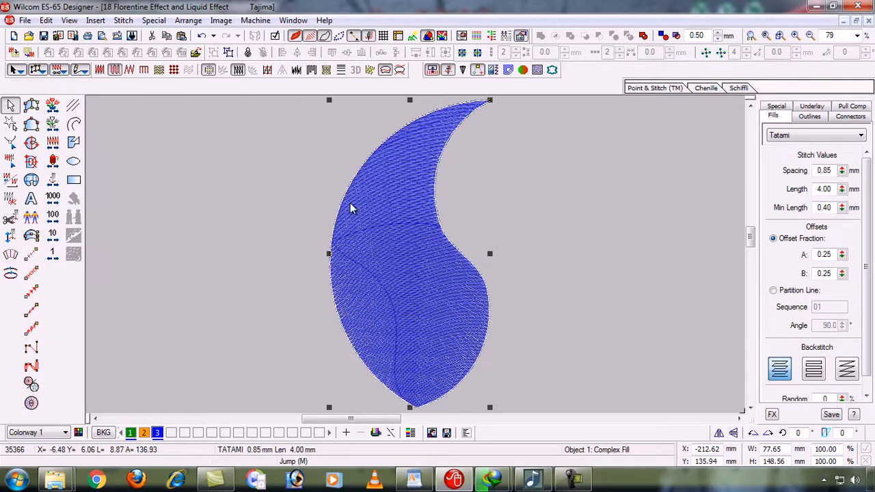
click(312, 71)
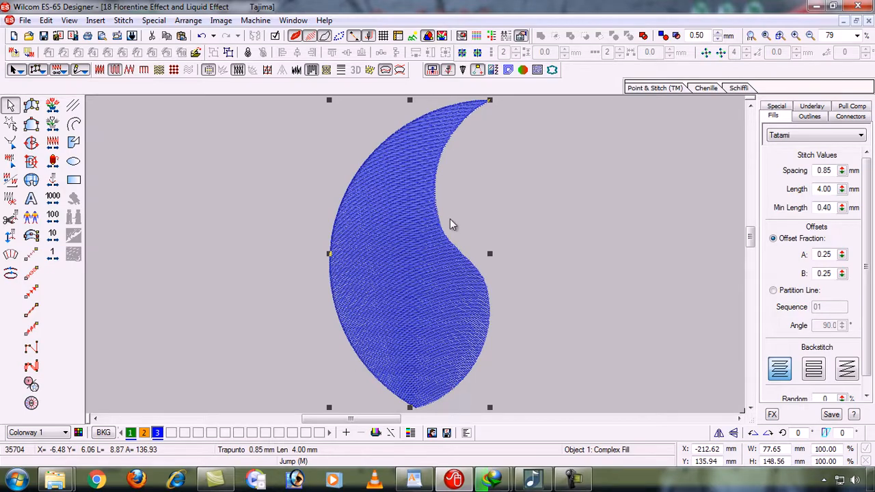
key(0)
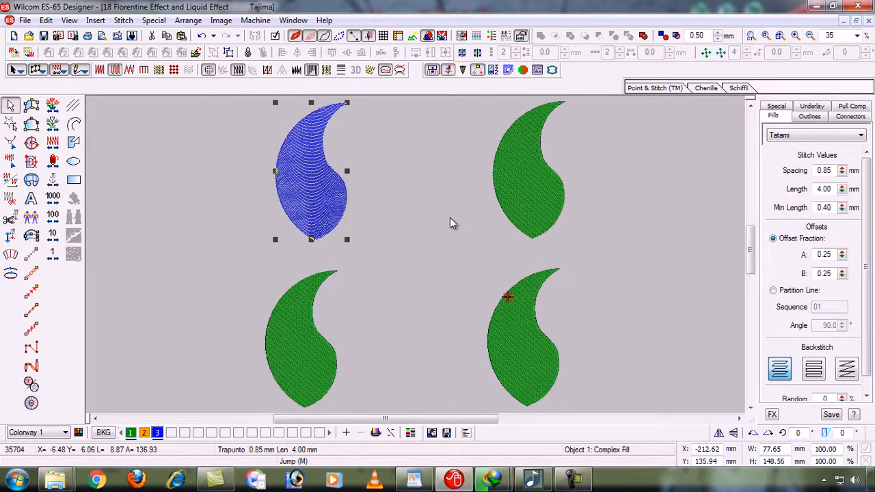
key(b)
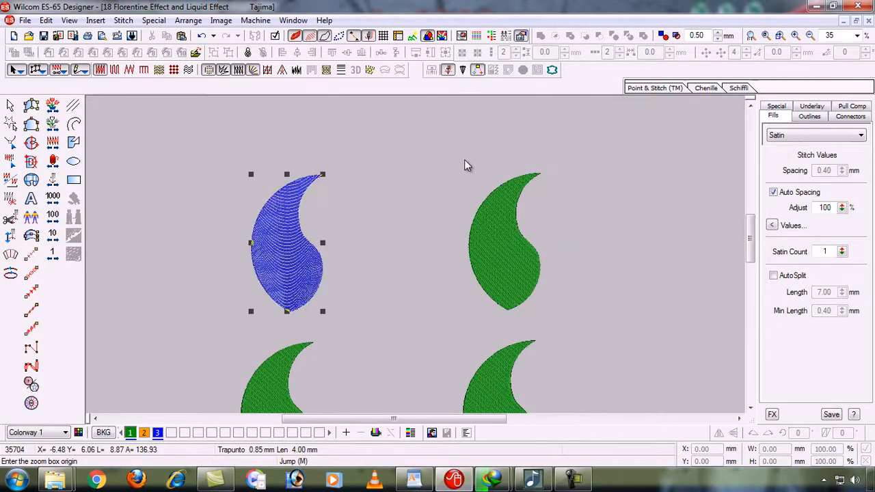
Zoom-box onto the top-right green leaf and select it
drag(473, 168, 545, 305)
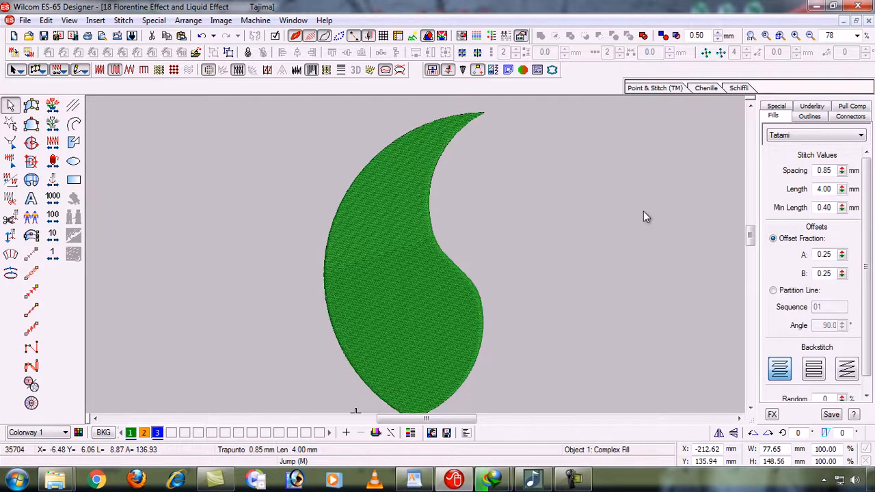
key(shift+z)
key(b)
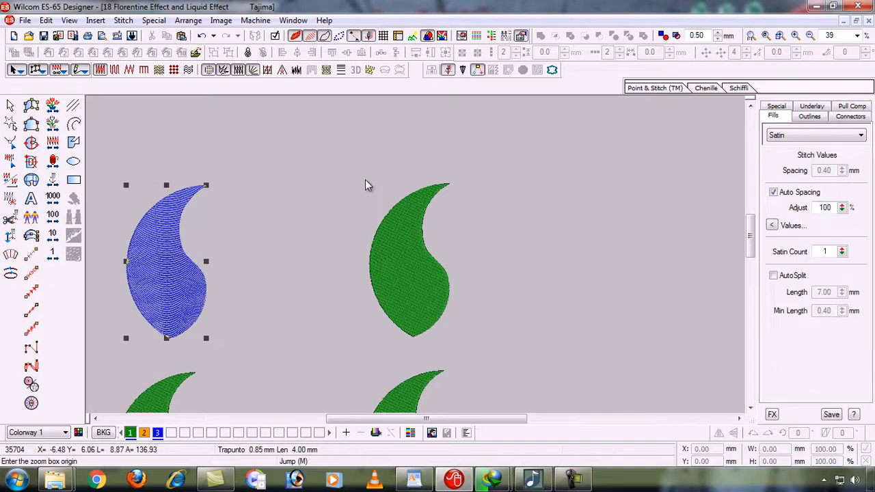
drag(361, 181, 430, 253)
drag(469, 312, 470, 339)
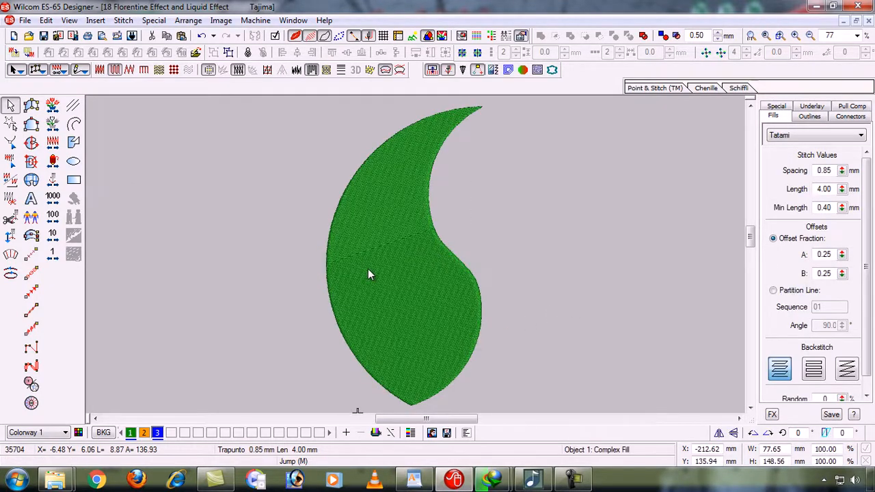
click(405, 265)
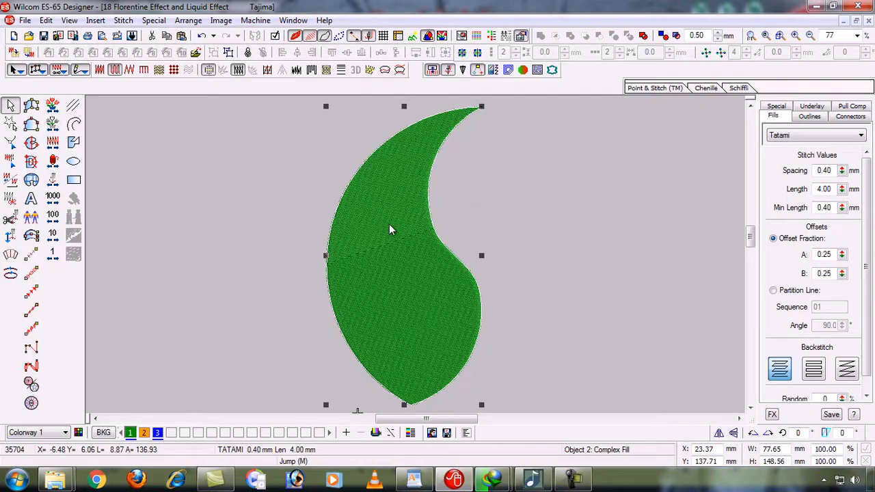
Apply Liquid Effect to the leaf and set its tatami spacing to 0.85 mm
click(400, 70)
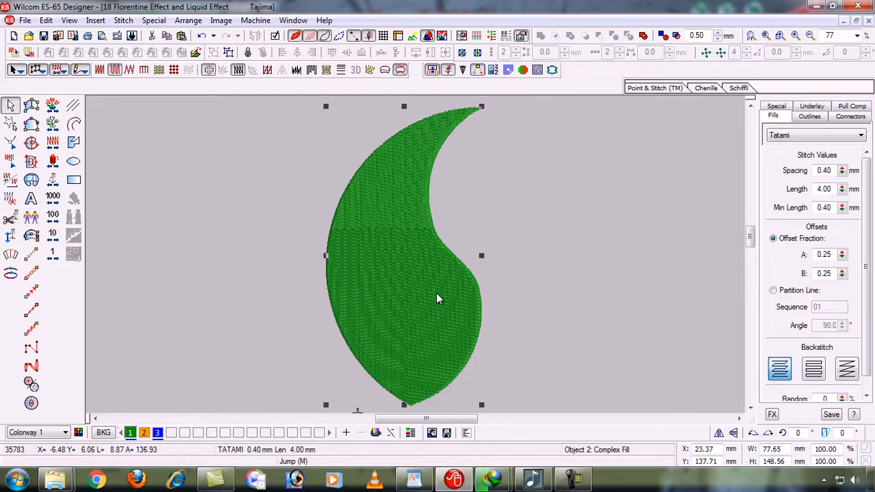
click(832, 170)
key(BackSpace)
key(BackSpace)
text(85)
key(Return)
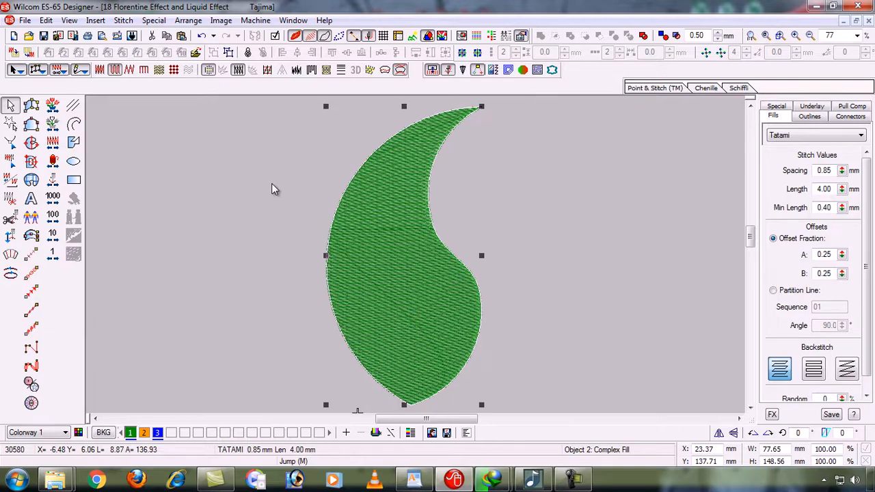
Turn on Trapunto, inspect the leaf up close, then zoom out to all four leaves
click(312, 70)
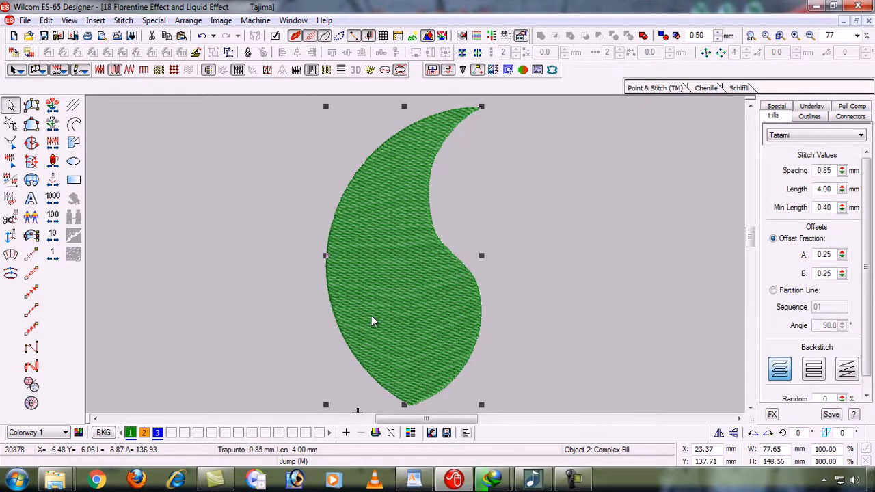
key(b)
drag(294, 212, 516, 374)
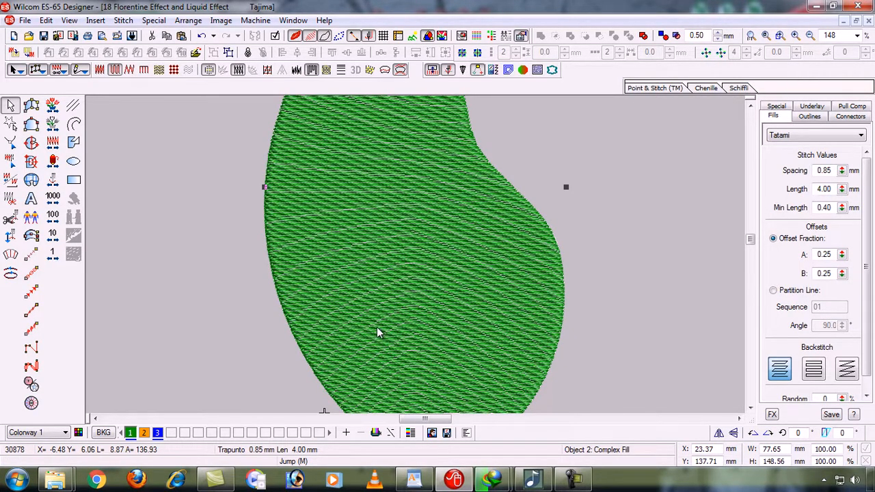
key(shift+z)
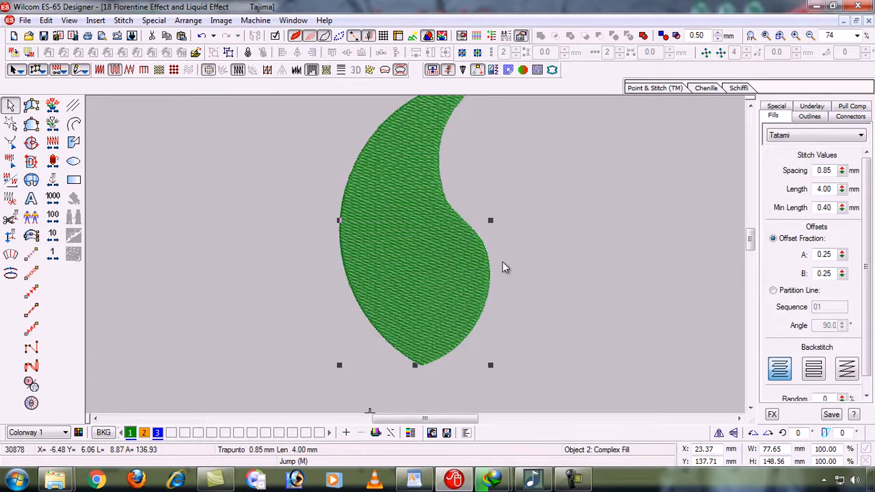
click(750, 98)
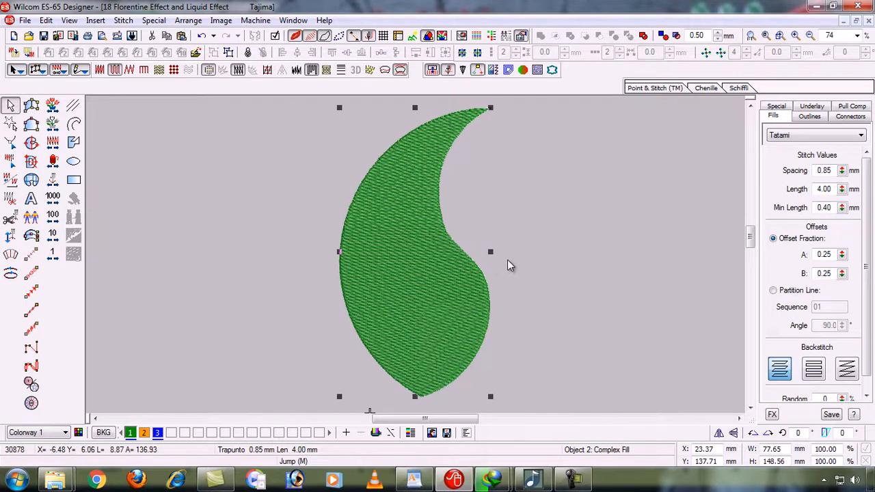
key(shift+z)
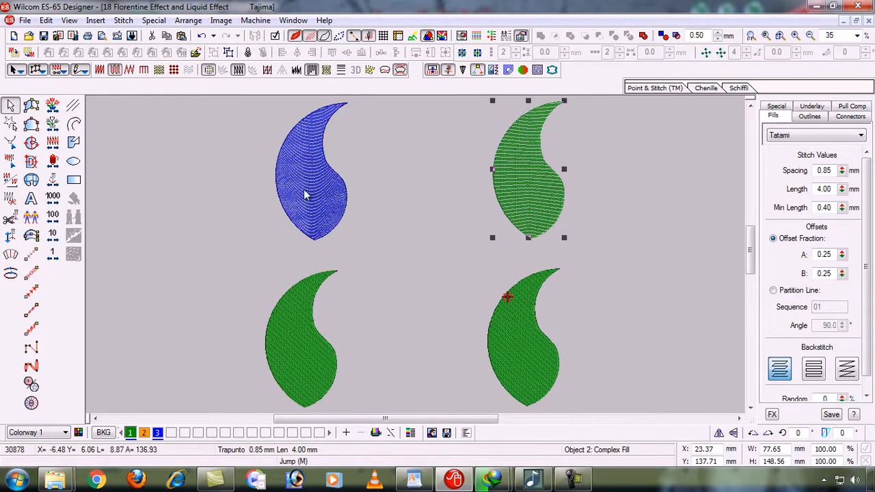
Deselect, zoom in on the blue leaf, and scroll to the green leaf beside it
click(395, 228)
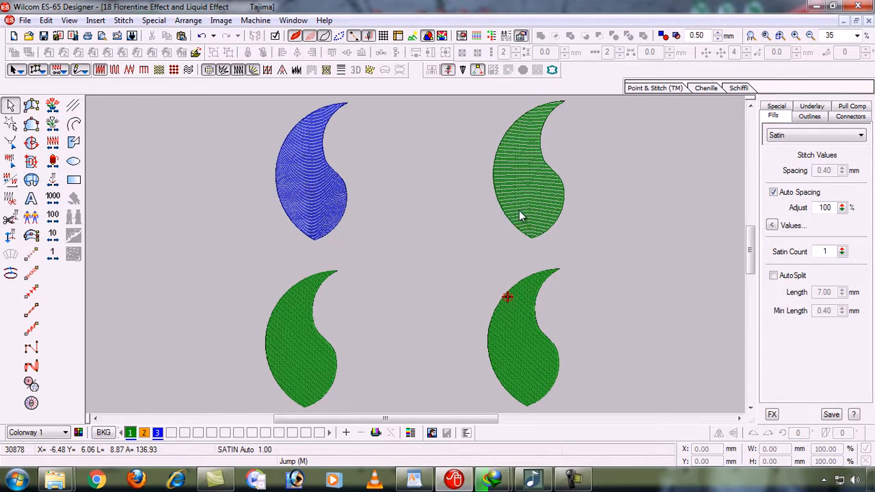
key(b)
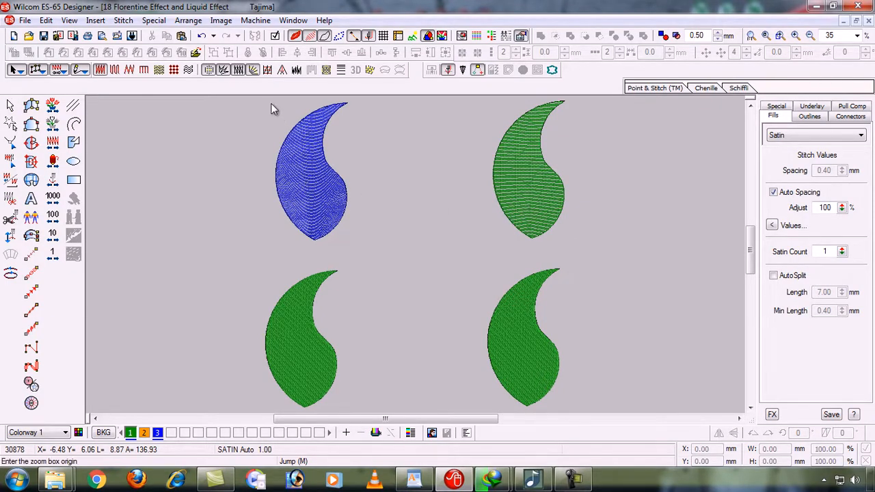
drag(272, 103, 364, 244)
click(360, 244)
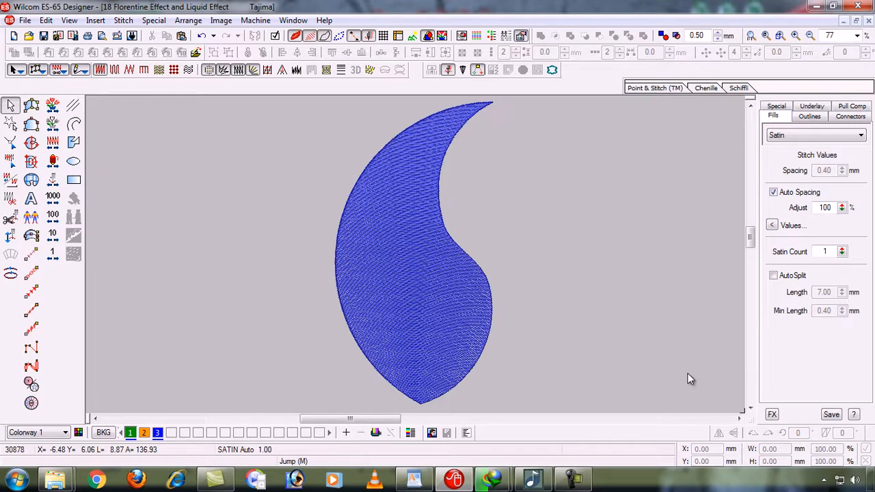
click(739, 419)
click(739, 418)
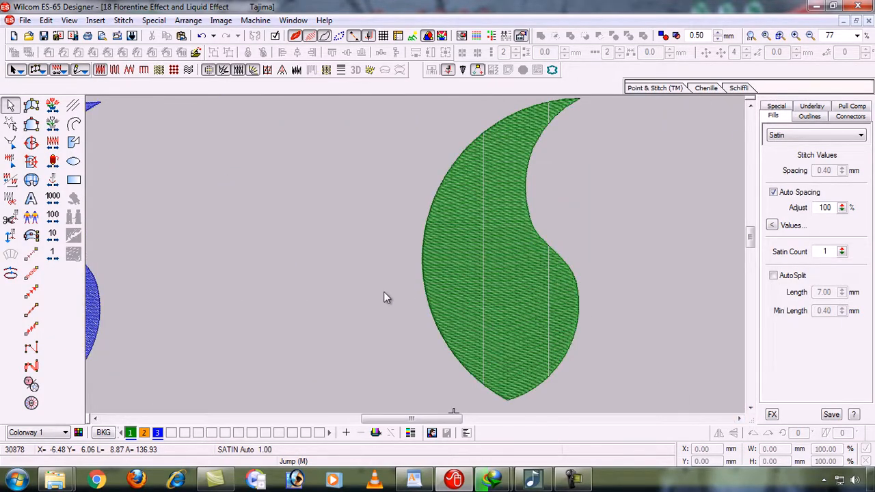
Zoom in on the green leaf, fit all four, then zoom onto the lower-left leaf
key(b)
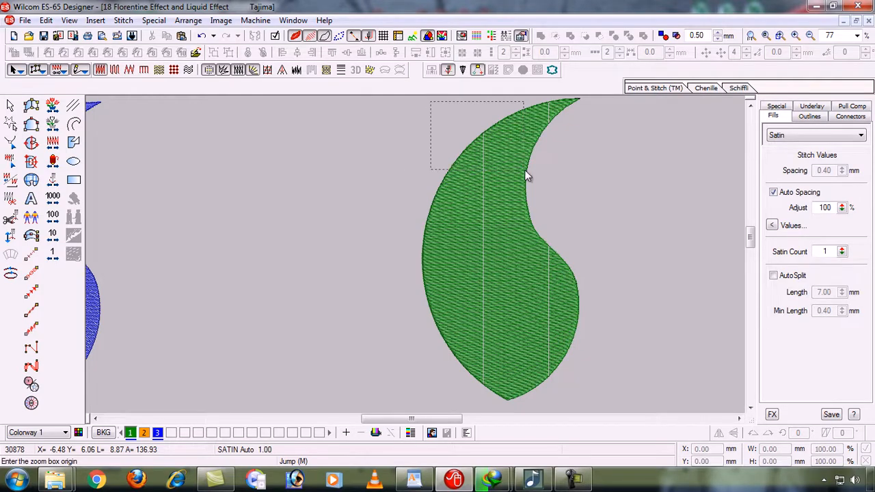
drag(525, 170, 607, 363)
click(604, 390)
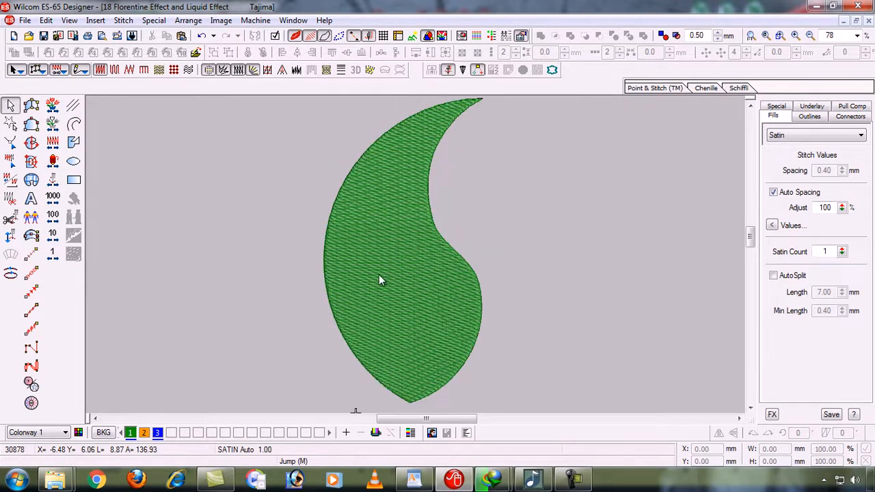
key(0)
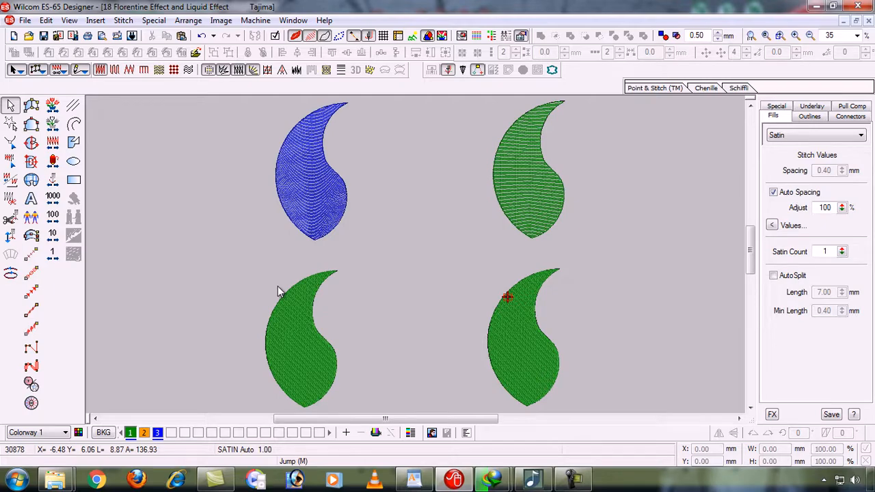
key(b)
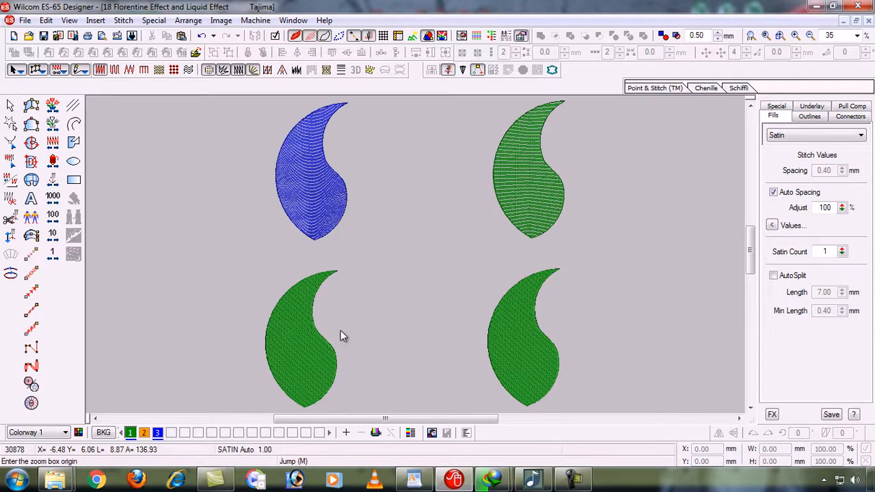
drag(253, 269, 375, 339)
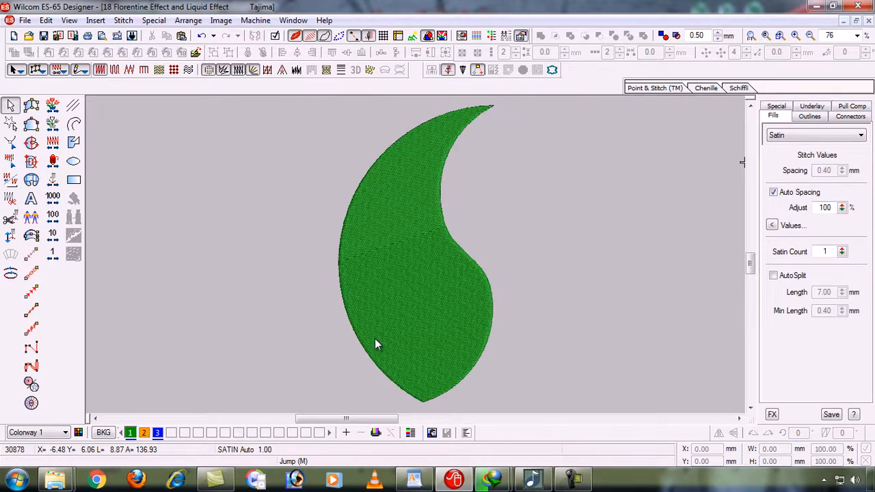
Select the lower-left leaf and switch it to partition-line offsets with sequence 00004444
click(409, 316)
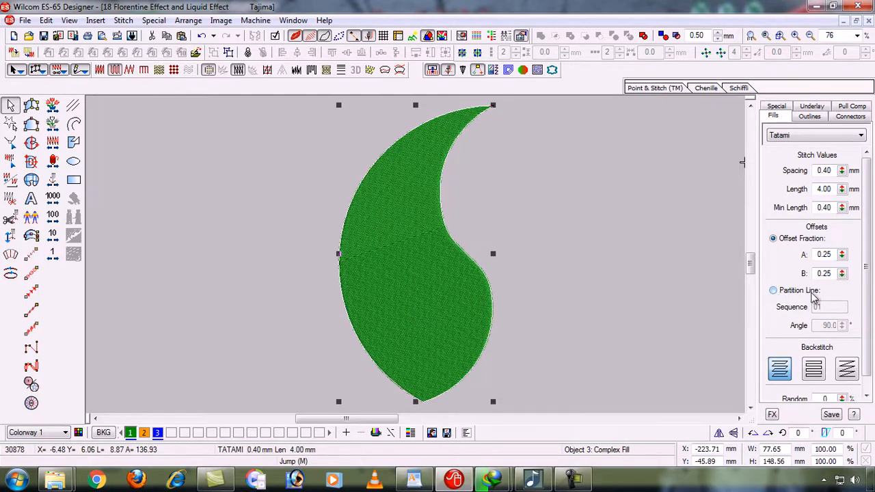
click(776, 292)
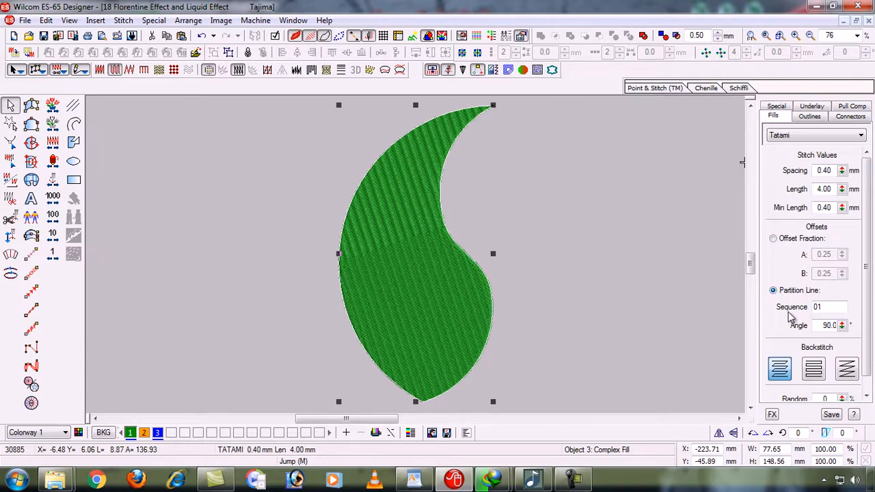
click(836, 307)
key(BackSpace)
key(BackSpace)
text(0000)
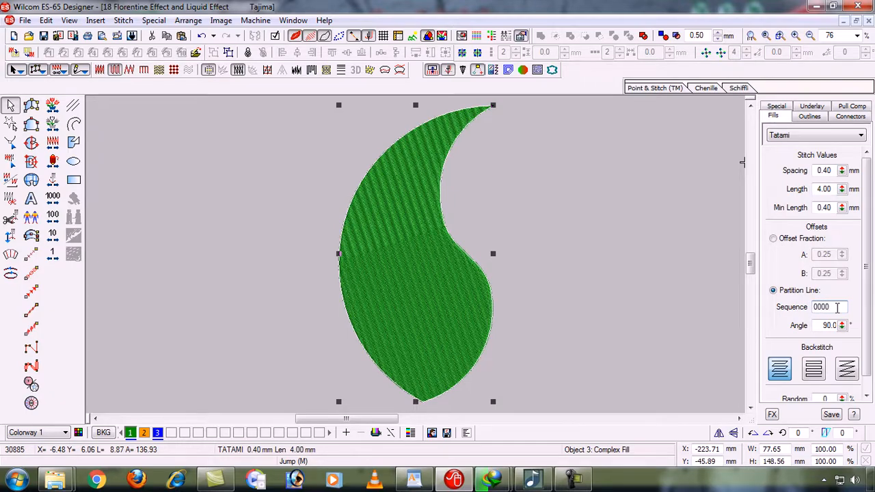
text(4444)
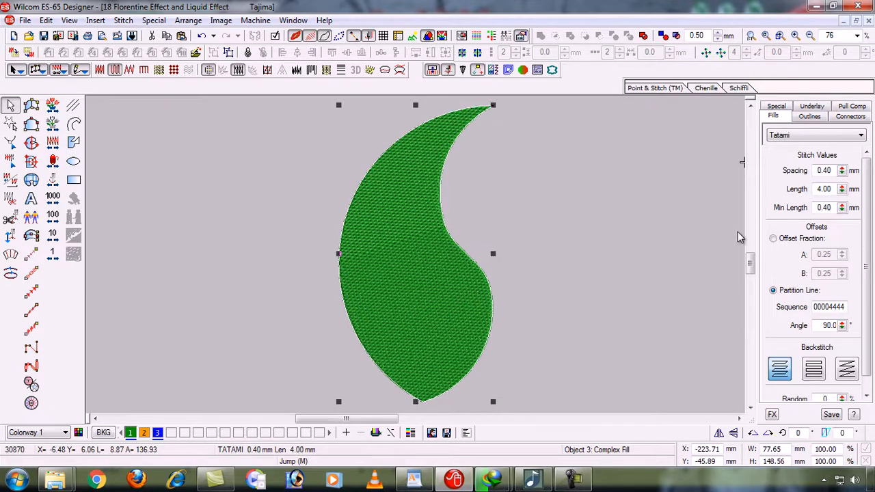
Set the leaf's tatami stitch spacing to 0.85 mm
click(831, 170)
key(BackSpace)
key(BackSpace)
text(85)
key(Return)
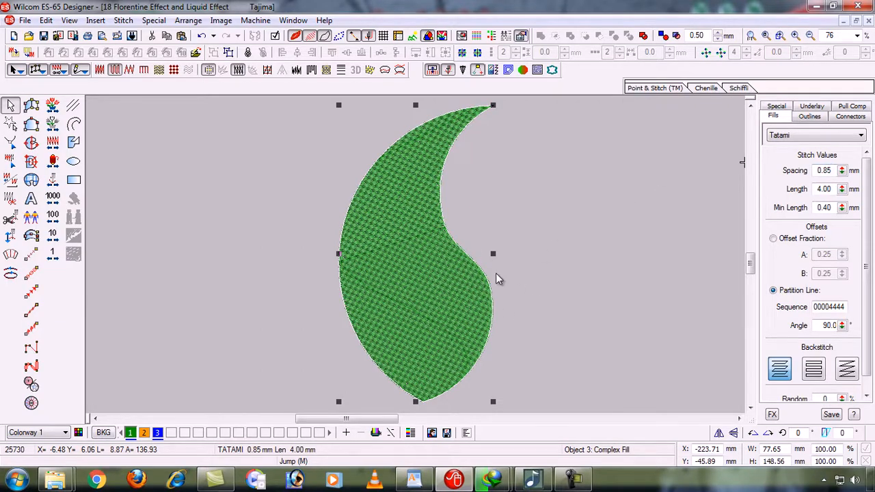
Recolour the leaf with blue thread 3, add Trapunto, and reshape its stitch angle
click(157, 432)
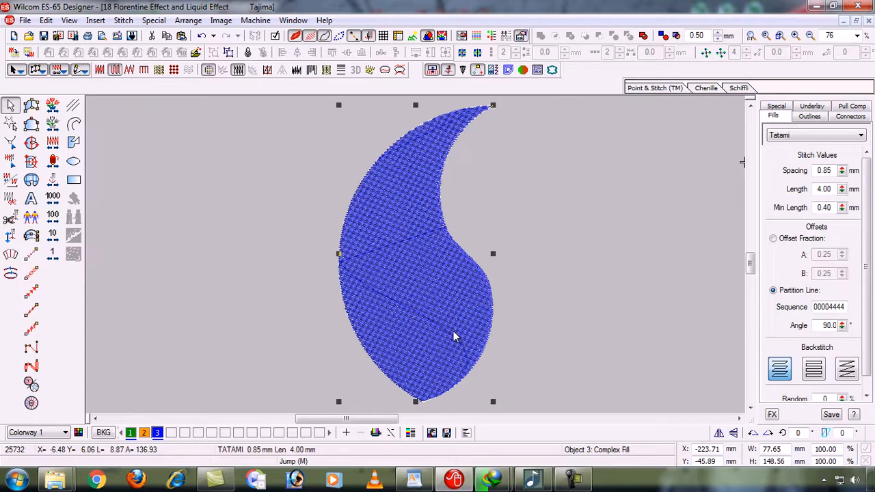
click(311, 70)
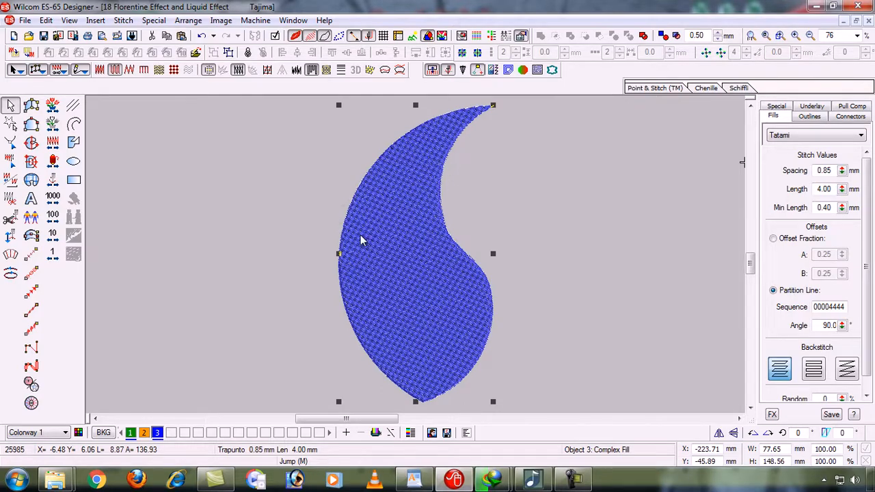
key(h)
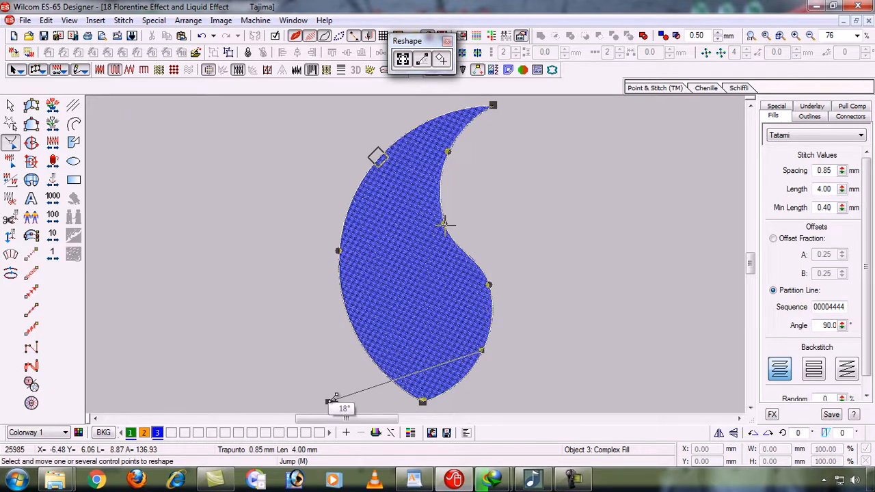
drag(335, 396, 412, 360)
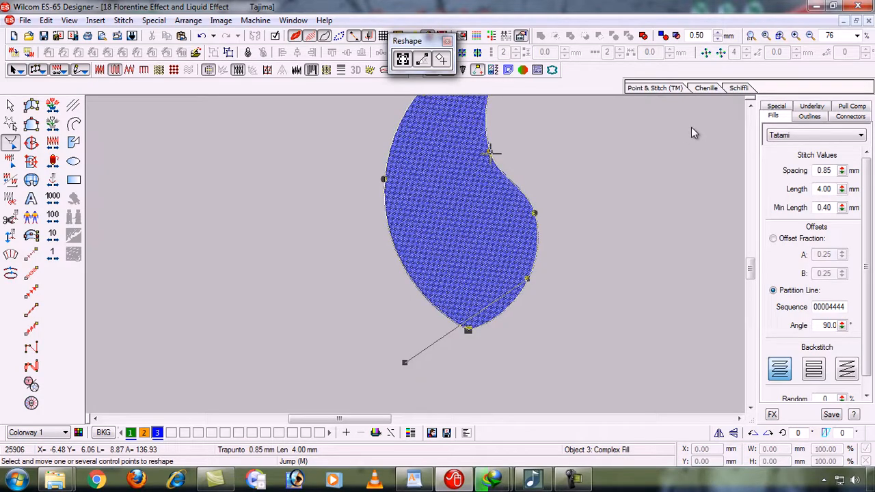
click(750, 107)
click(751, 107)
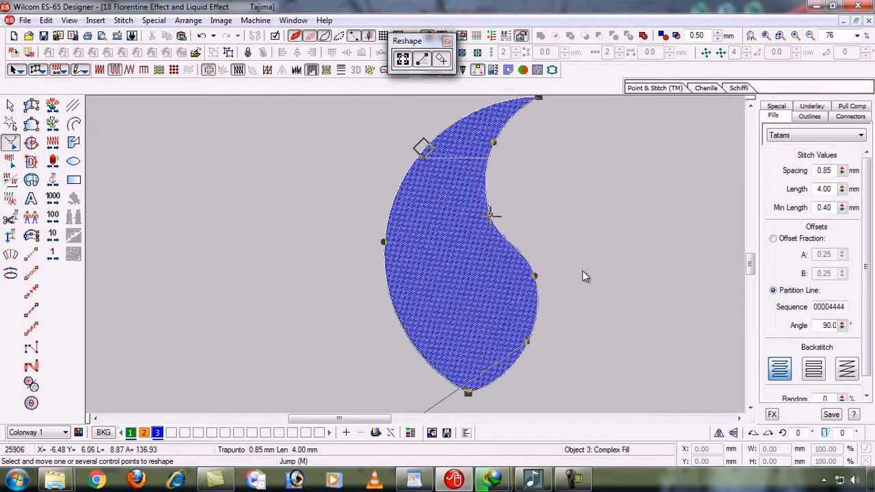
key(Escape)
Zoom in on the lower-right green leaf and select it
key(0)
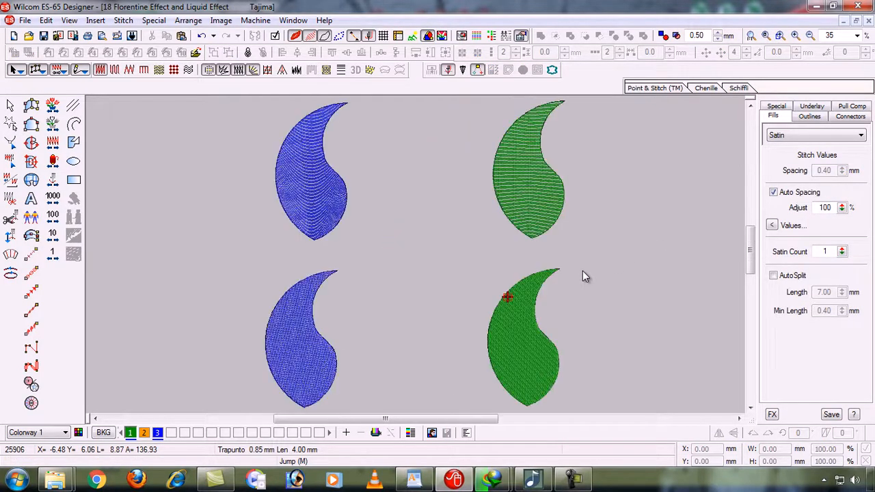
key(b)
click(390, 189)
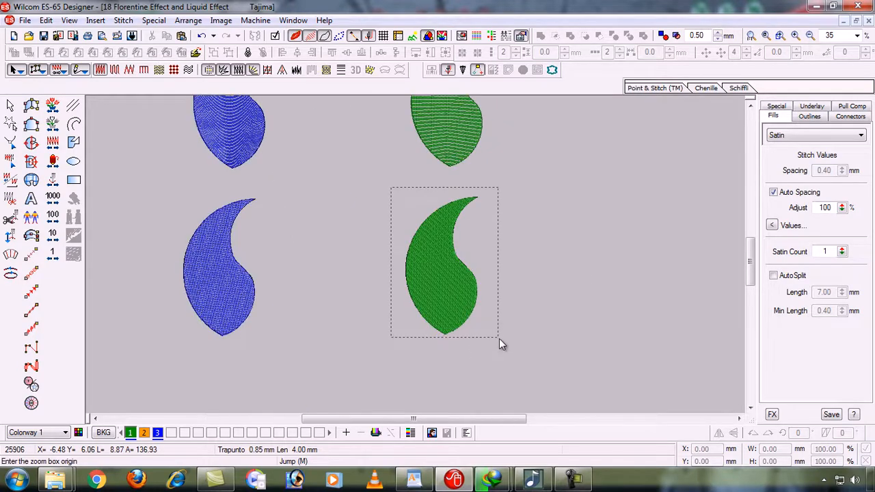
click(499, 338)
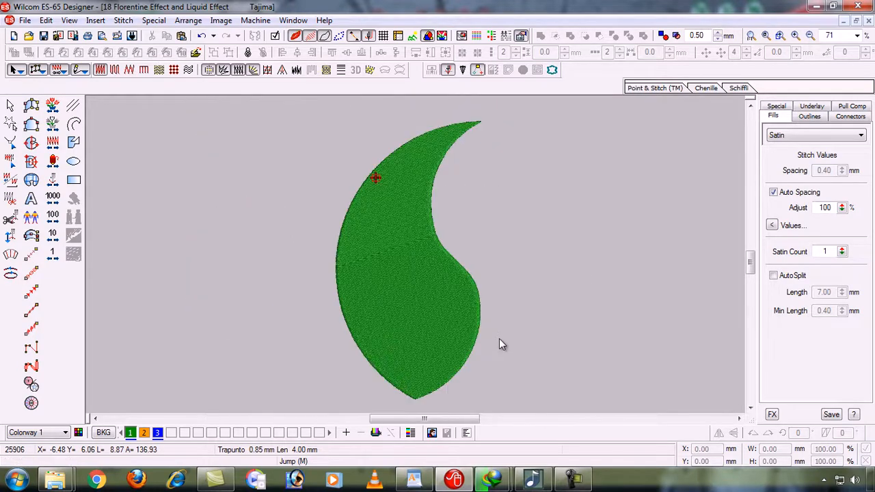
click(417, 288)
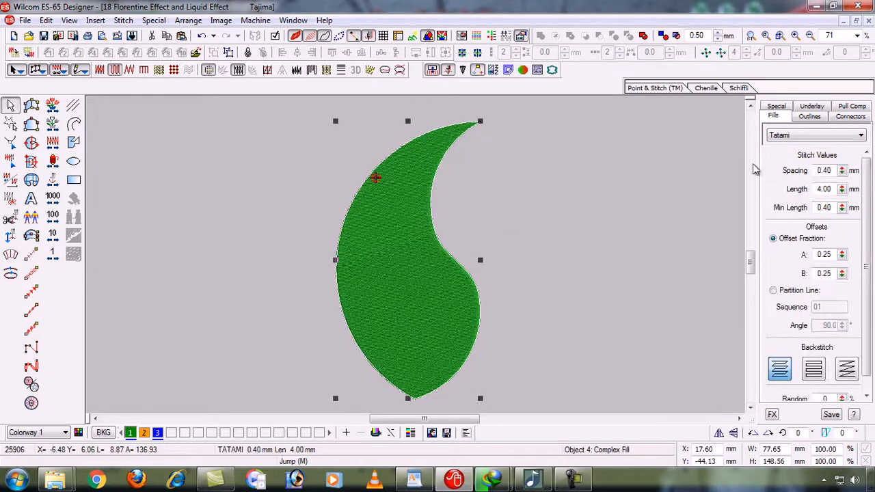
Give the green leaf 0.85 mm tatami spacing and turn on trapunto
click(834, 171)
key(BackSpace)
key(BackSpace)
text(85)
key(Return)
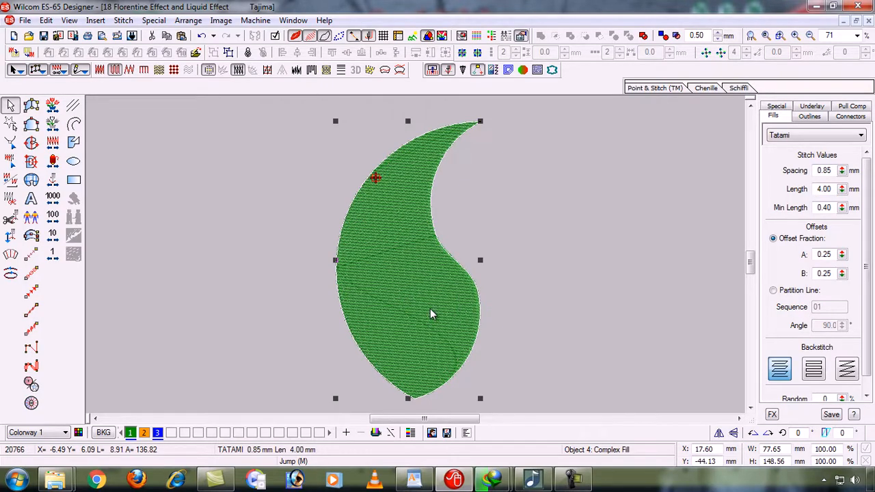
click(313, 70)
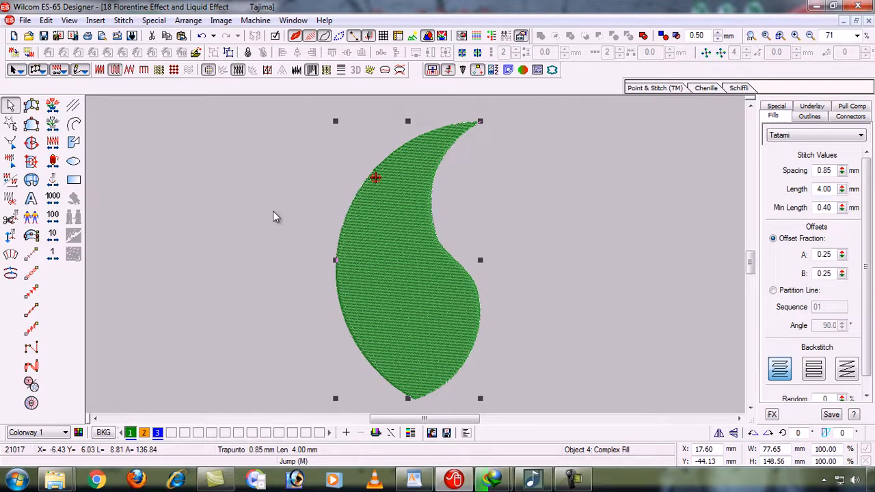
Return to the four-leaf overview, deselect, and zoom in on the lower blue leaf
key(shift+z)
click(219, 272)
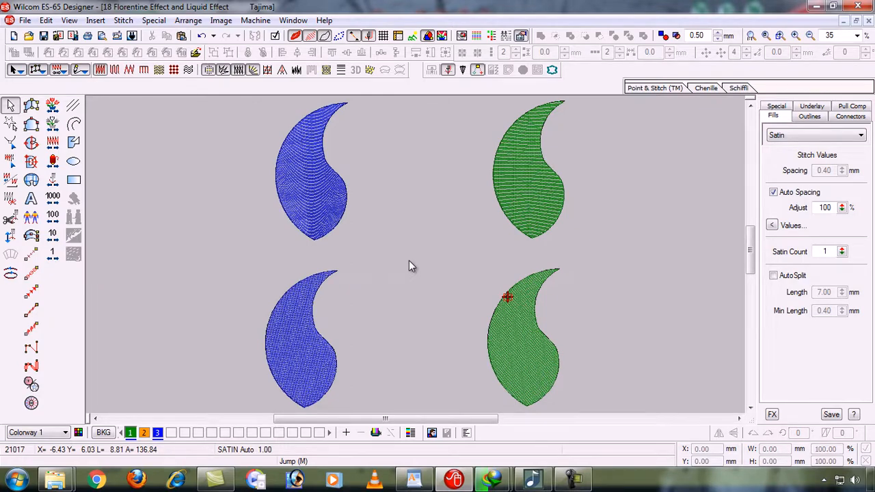
key(b)
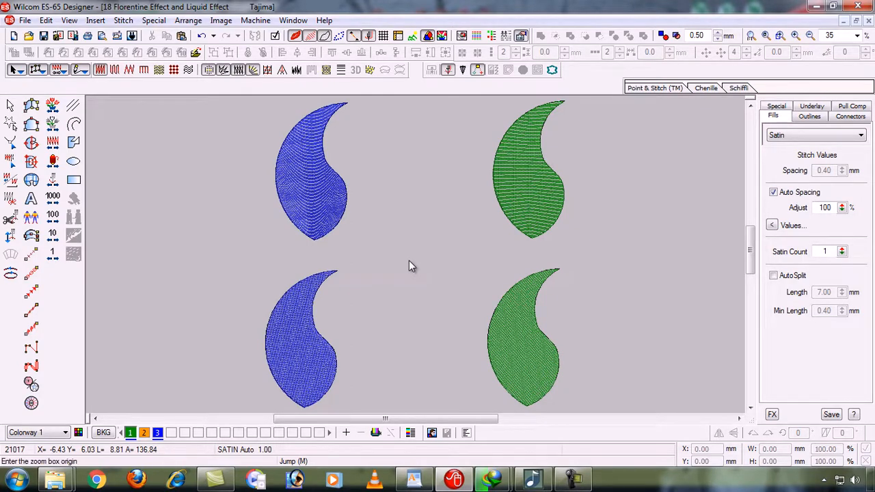
drag(255, 271, 403, 327)
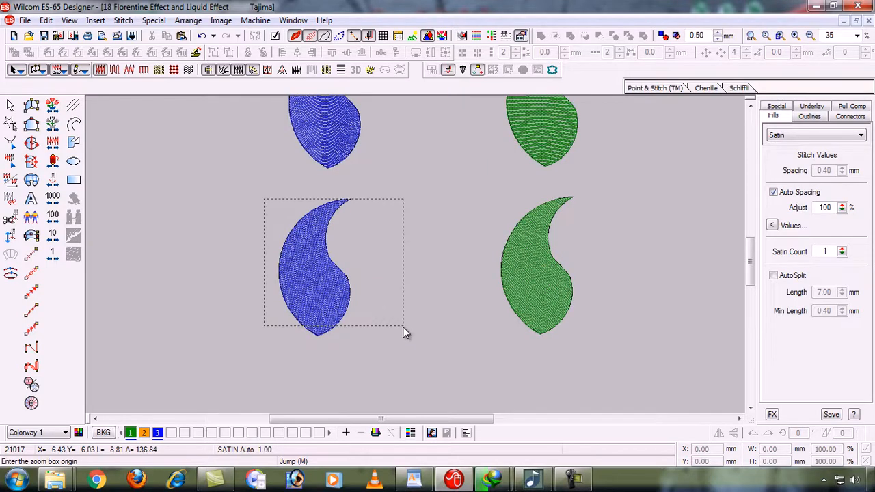
click(361, 342)
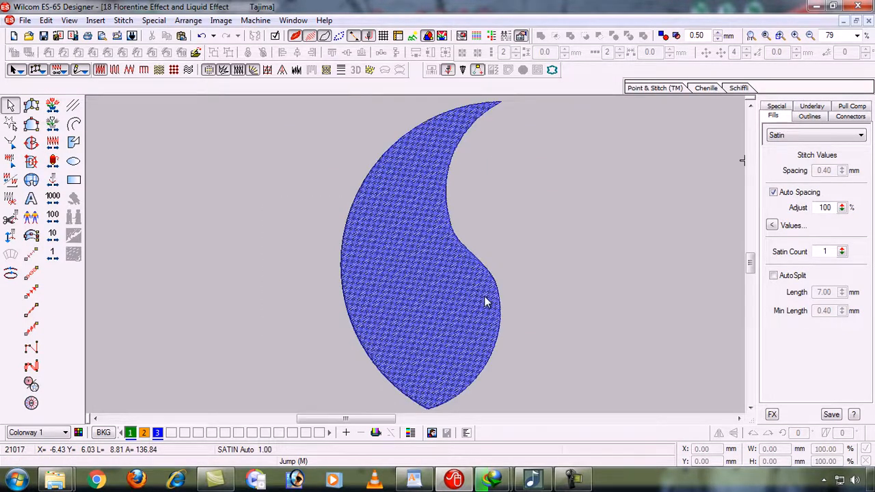
Duplicate the lower blue leaf in place and make the copy dark green
click(384, 298)
key(ctrl+d)
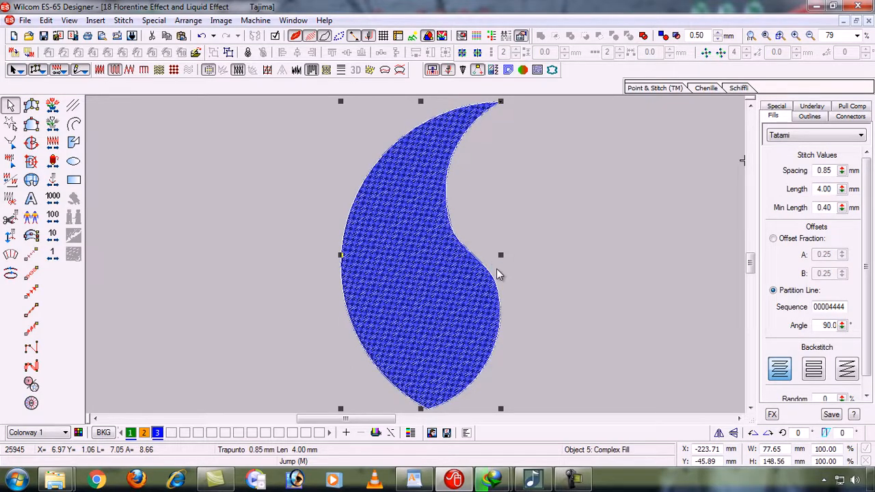
click(130, 432)
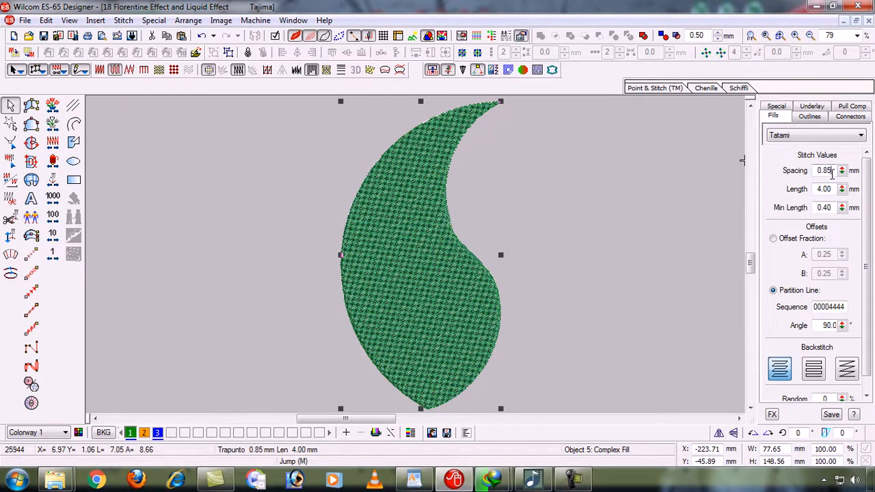
Set the copy's tatami spacing to 1.60 mm, then widen it to 1.80 mm
key(BackSpace)
key(BackSpace)
key(BackSpace)
key(BackSpace)
text(1.60)
key(Return)
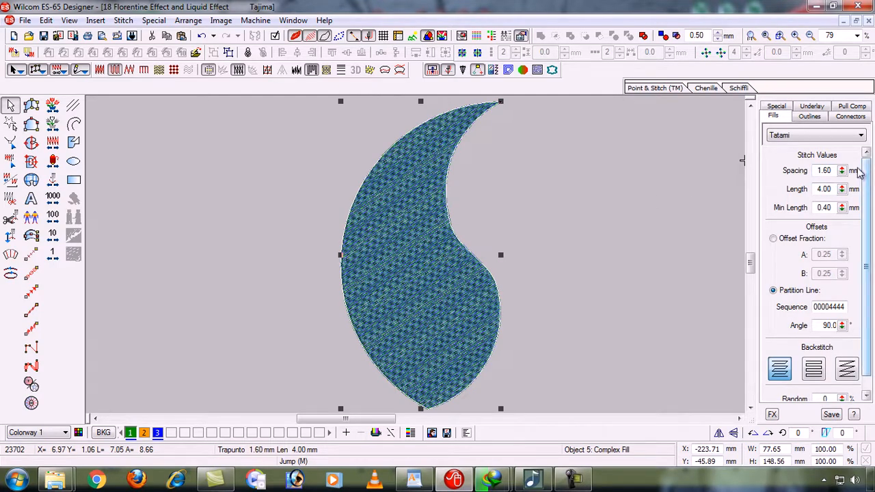
click(829, 171)
key(BackSpace)
text(8)
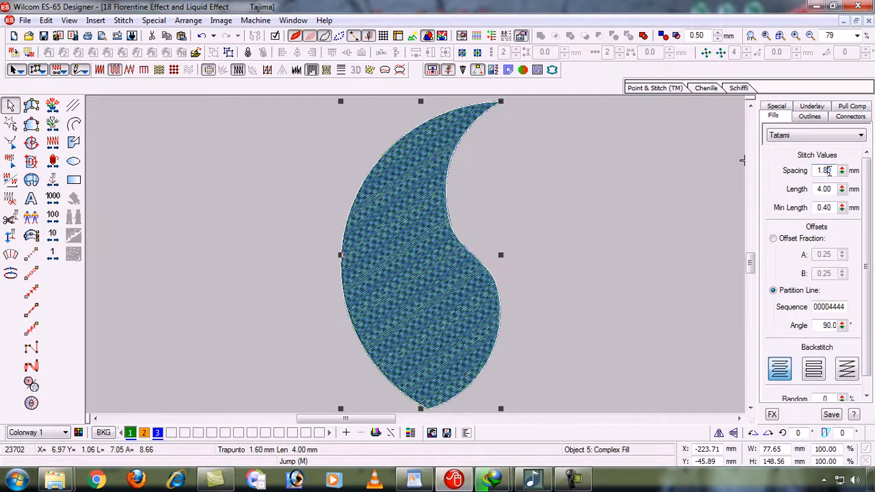
key(Return)
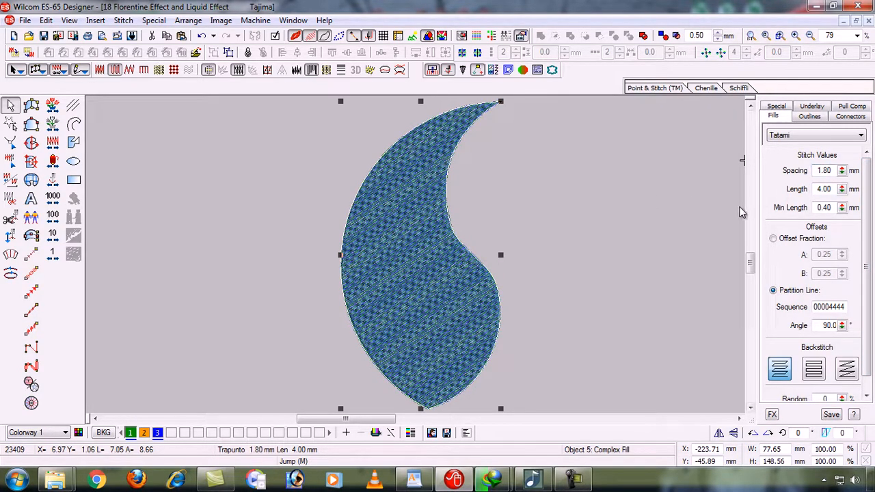
Preview the two-colour weave, then reselect the duplicated leaf for reshaping
click(590, 264)
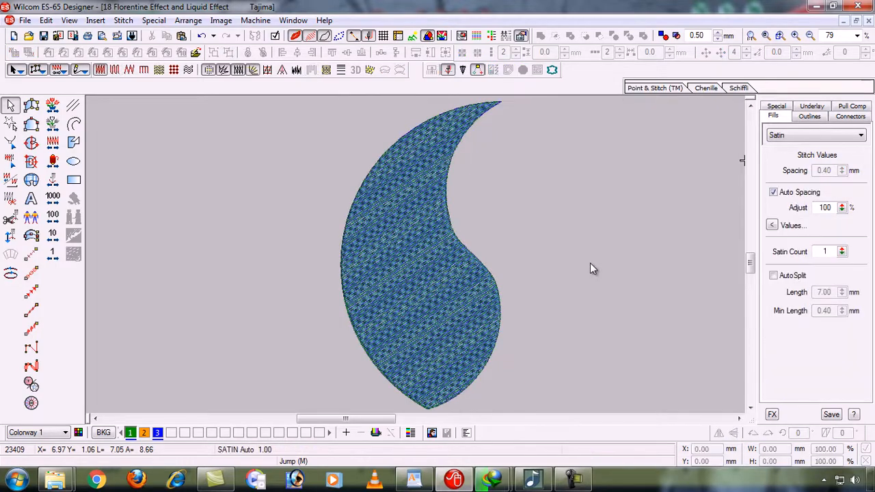
click(435, 298)
key(h)
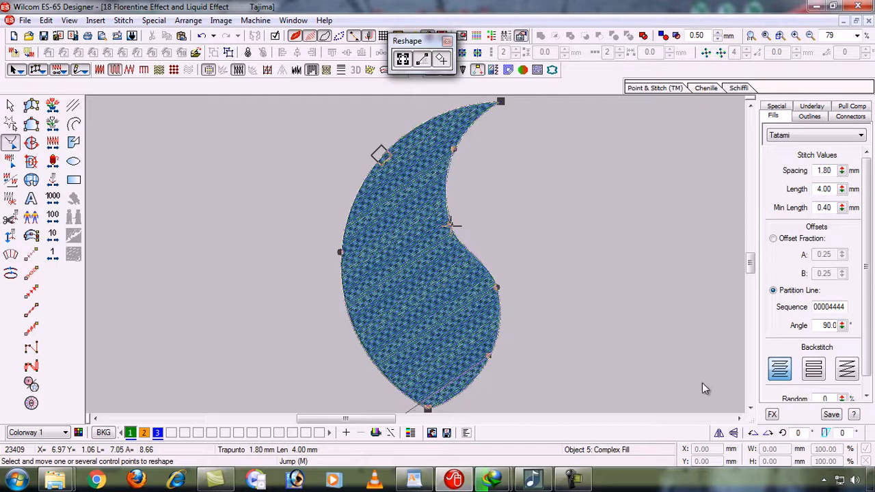
Adjust the leaf's stitch angle and raise its tatami spacing to 1.90 mm
scroll(663, 388, down, 1)
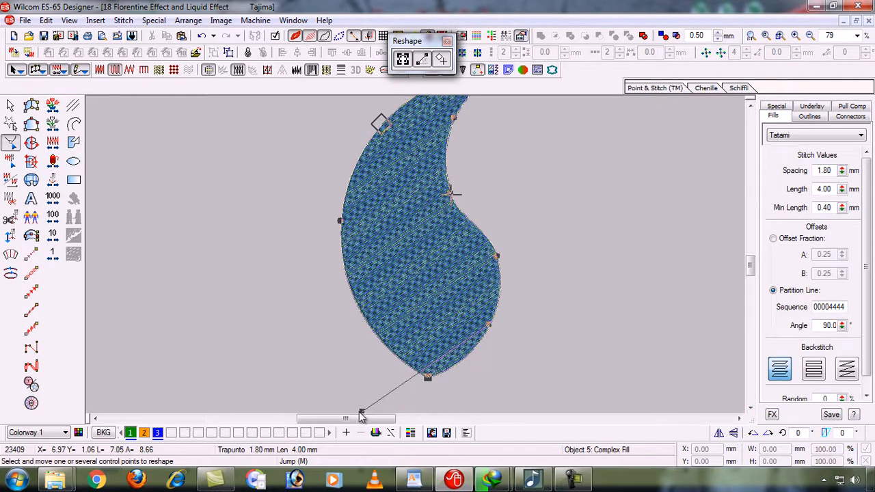
drag(360, 412, 291, 223)
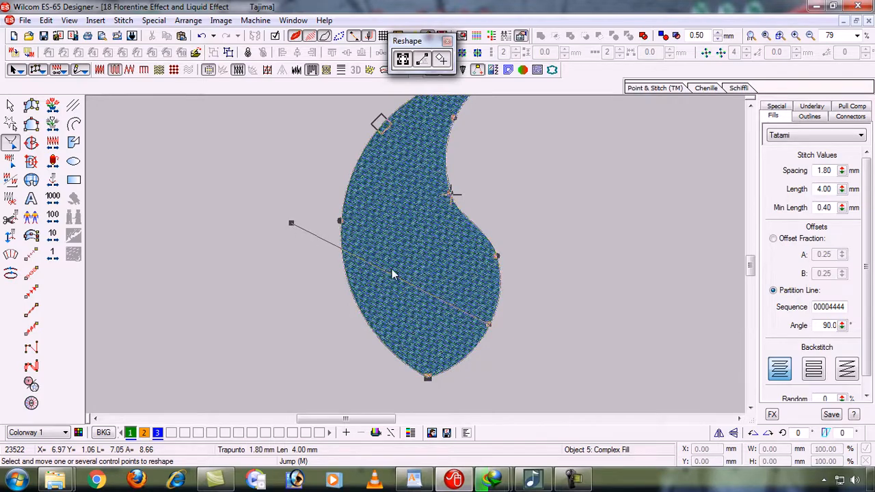
key(z)
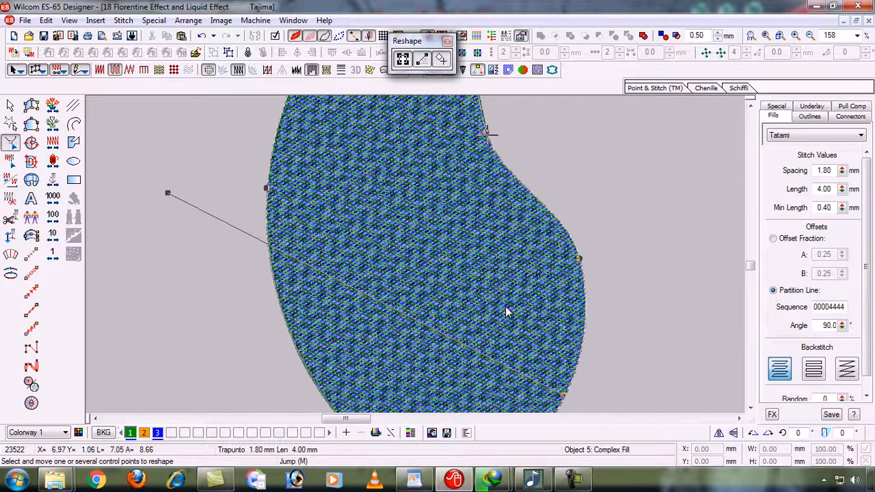
key(z)
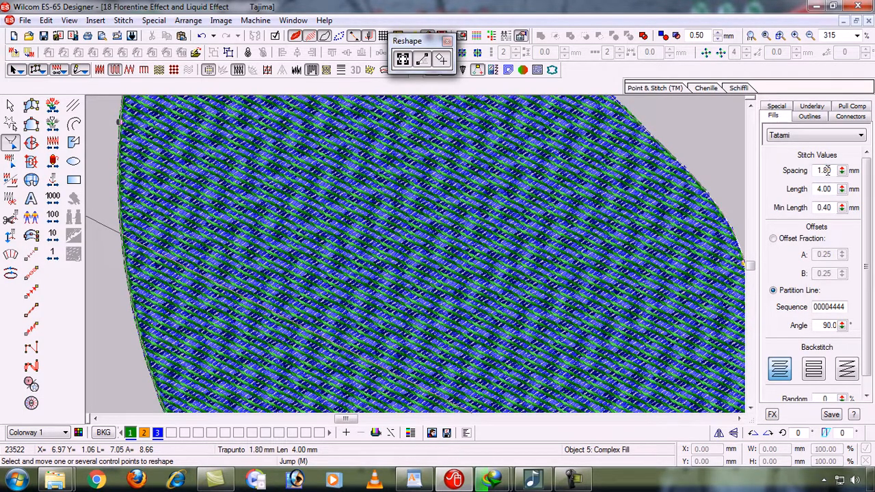
text(9)
key(Return)
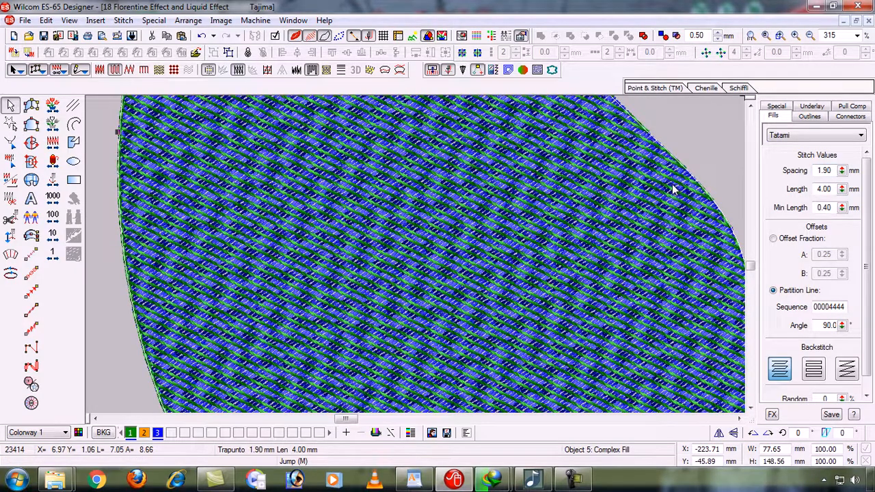
key(shift+z)
key(shift+z)
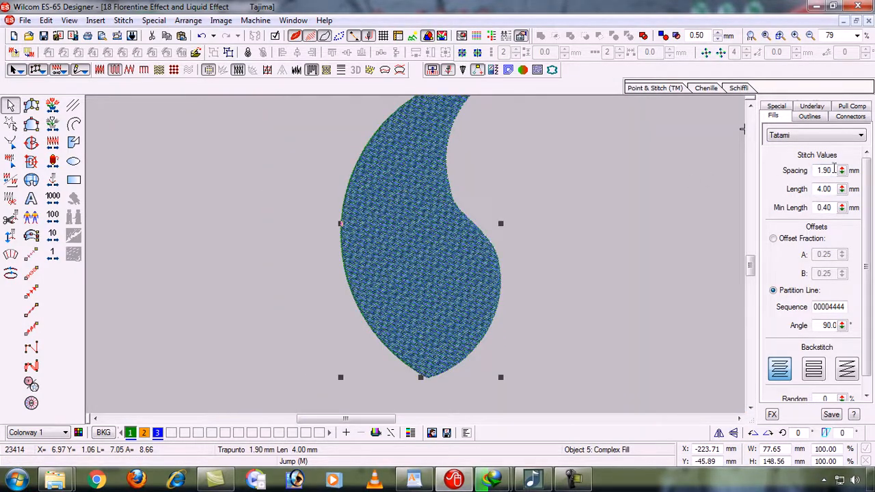
Set the leaf's tatami spacing to 2.10 mm and inspect the deselected fill close up
drag(830, 170, 785, 174)
text(2.1)
key(Return)
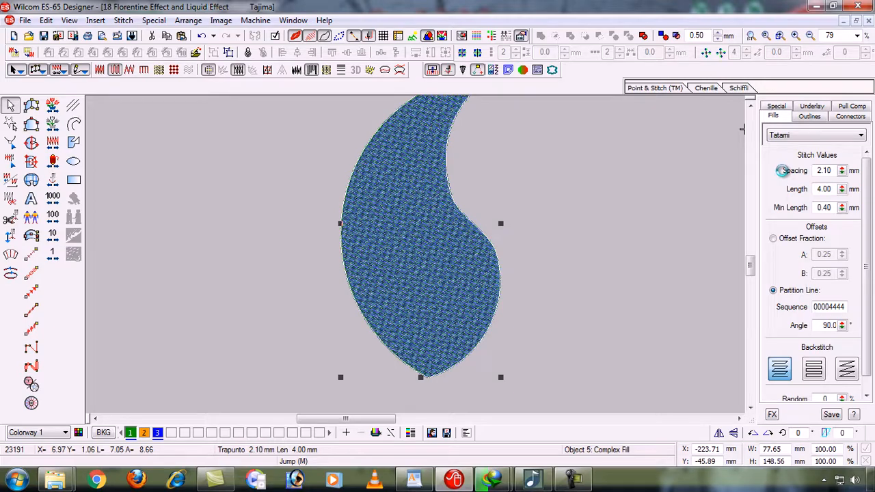
key(z)
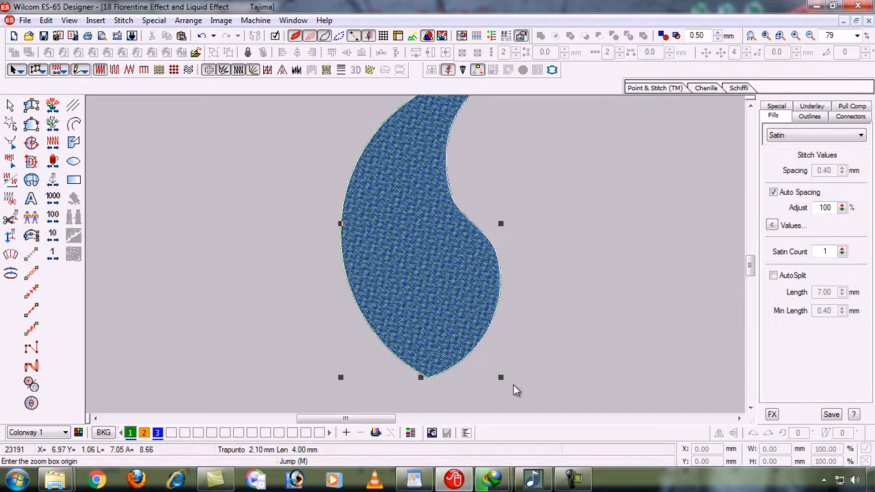
drag(513, 383, 322, 129)
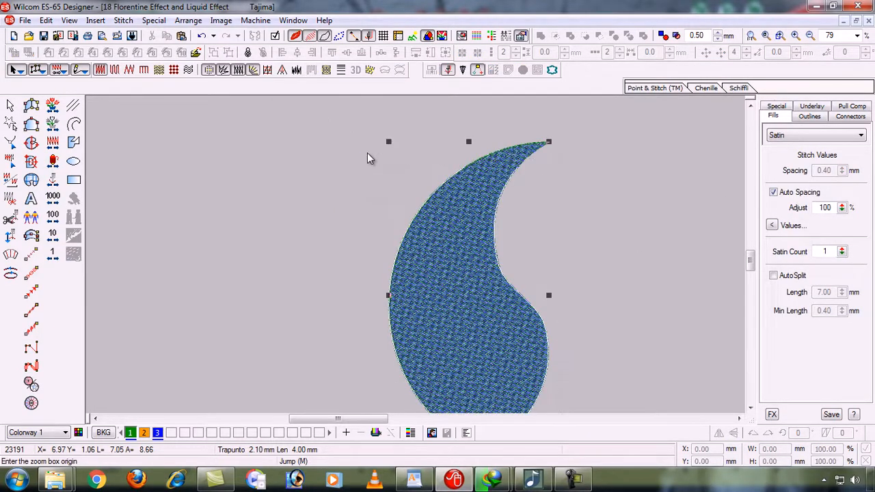
drag(376, 136, 376, 136)
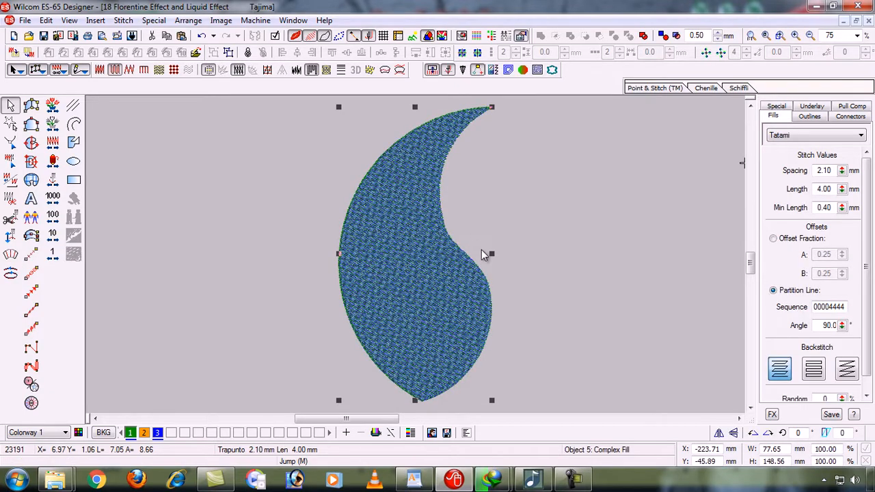
click(560, 268)
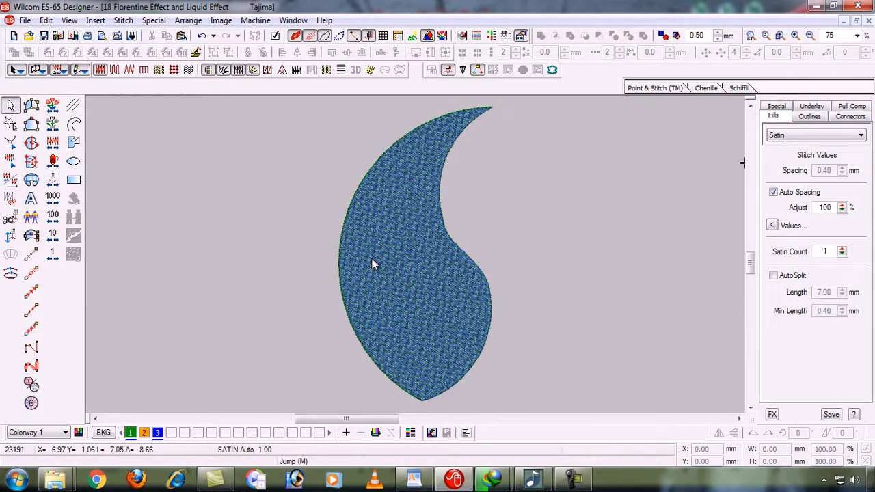
Undo an accidental leaf copy, set tatami spacing to 1.00 mm, and magnify the leaf
drag(372, 263, 468, 250)
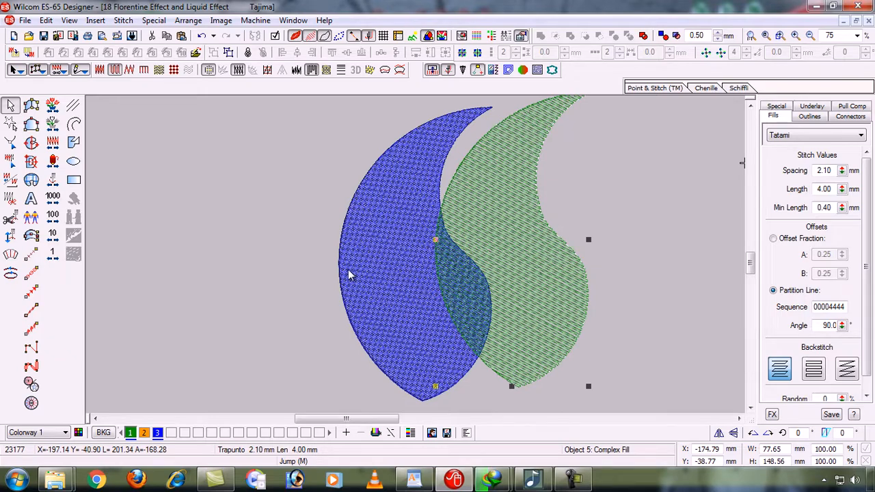
key(ctrl+z)
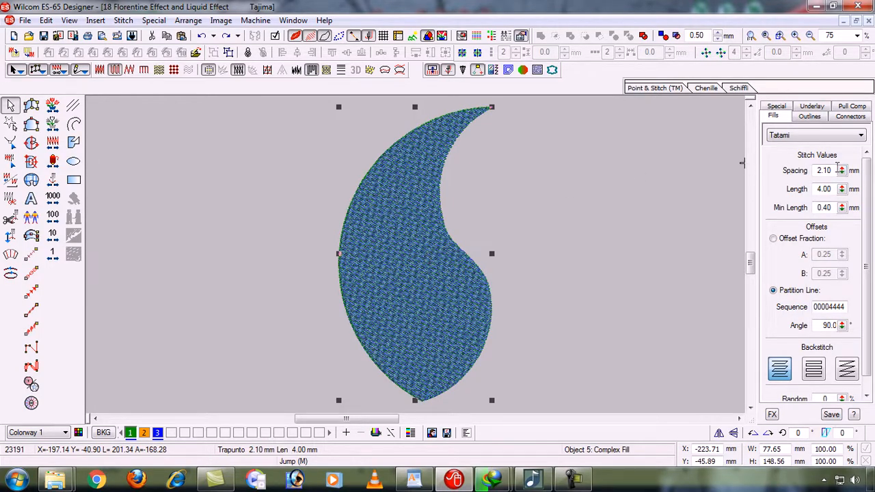
drag(837, 170, 803, 175)
text(1)
key(Return)
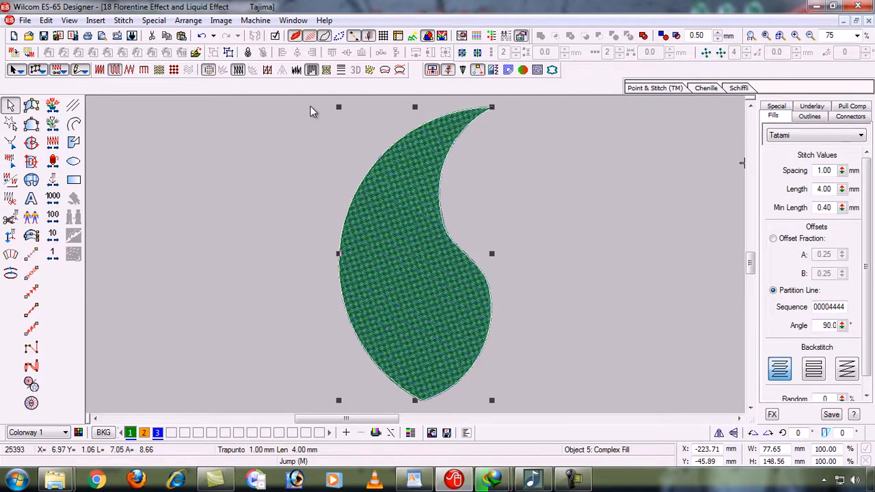
key(b)
drag(309, 184, 519, 300)
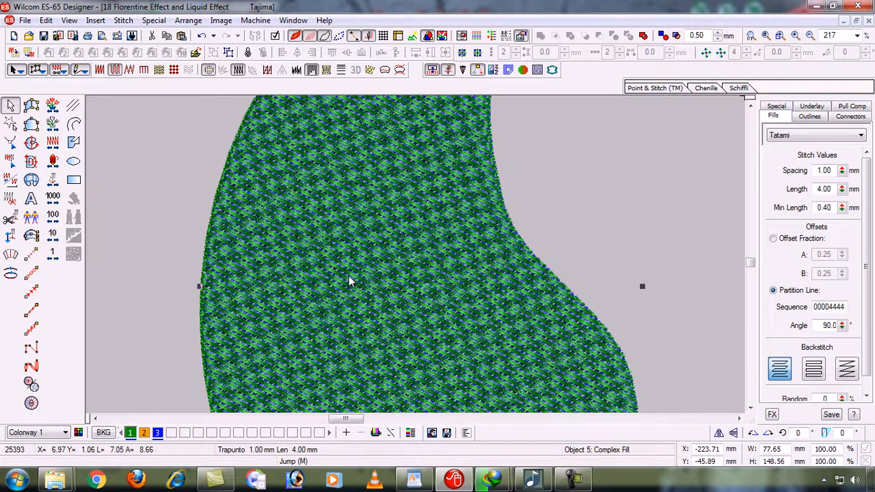
Undo an accidental move, try 0.80 mm tatami spacing, then settle on 1.20 mm
drag(344, 285, 502, 258)
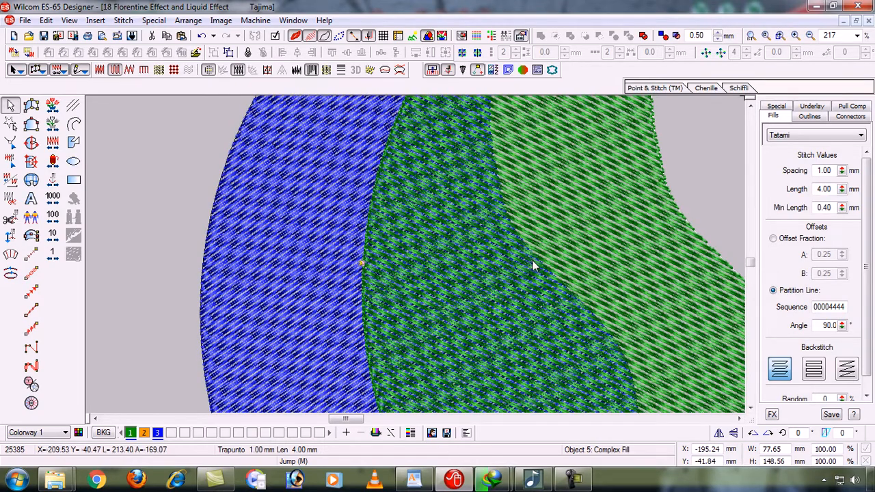
key(ctrl+z)
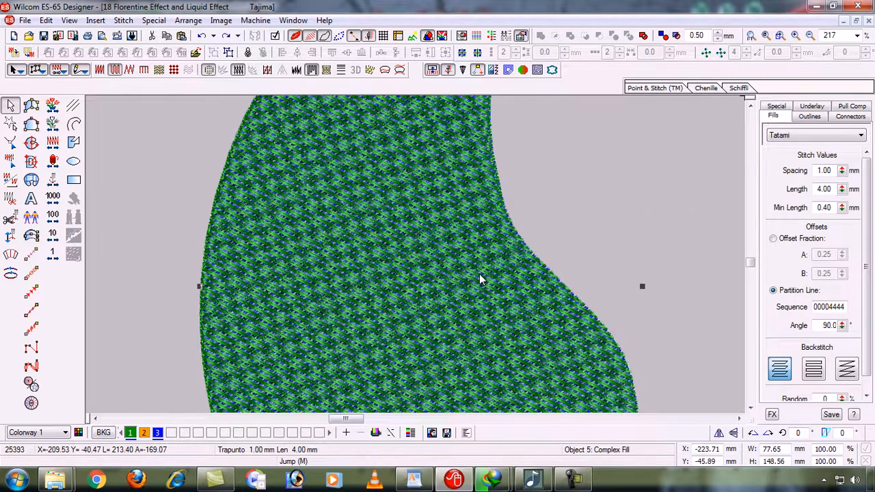
key(shift+z)
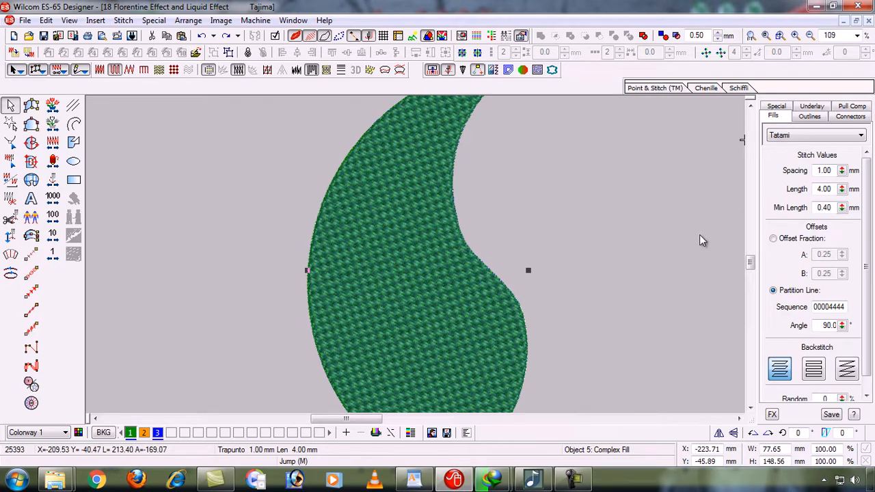
drag(831, 171, 765, 179)
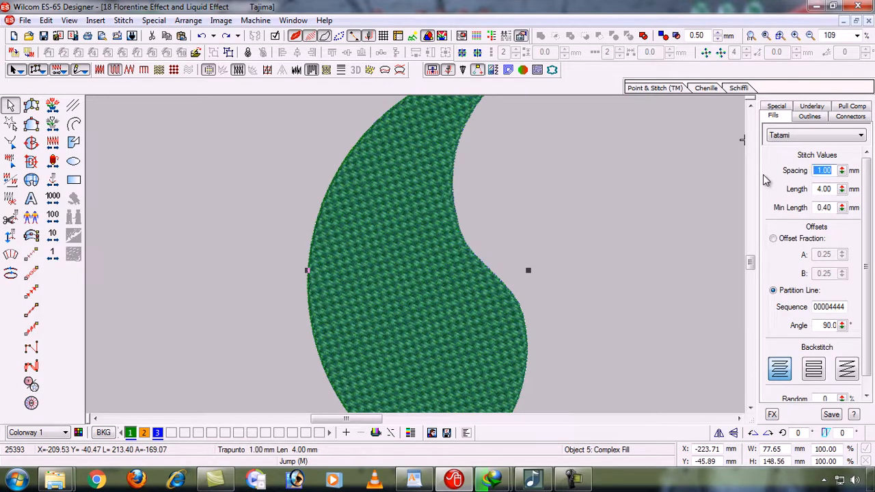
text(0.8)
key(Return)
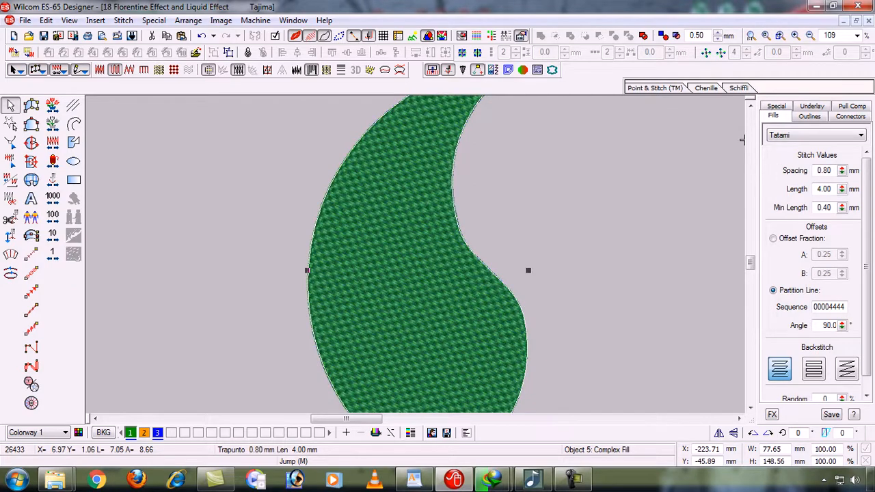
drag(830, 170, 779, 184)
text(1.2)
key(Return)
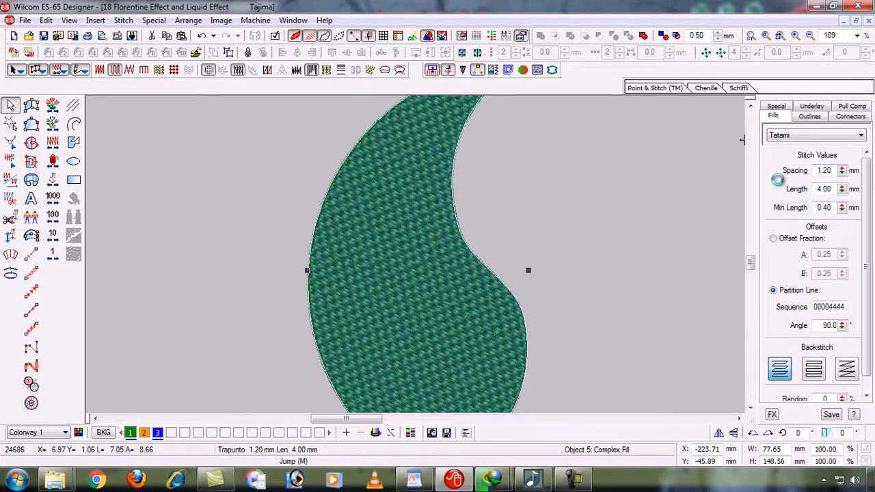
key(0)
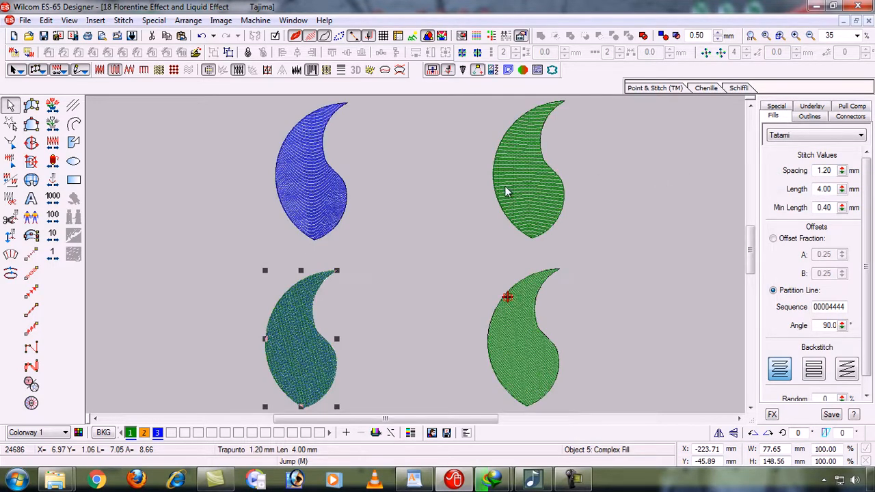
click(468, 211)
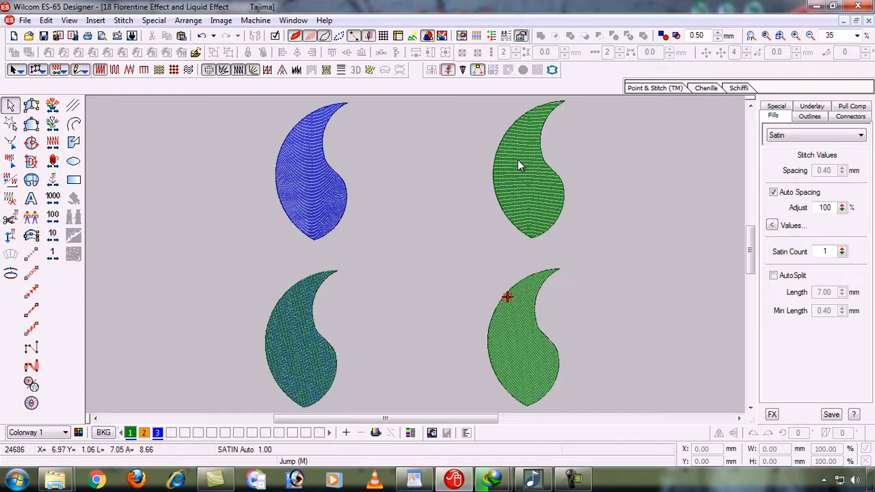